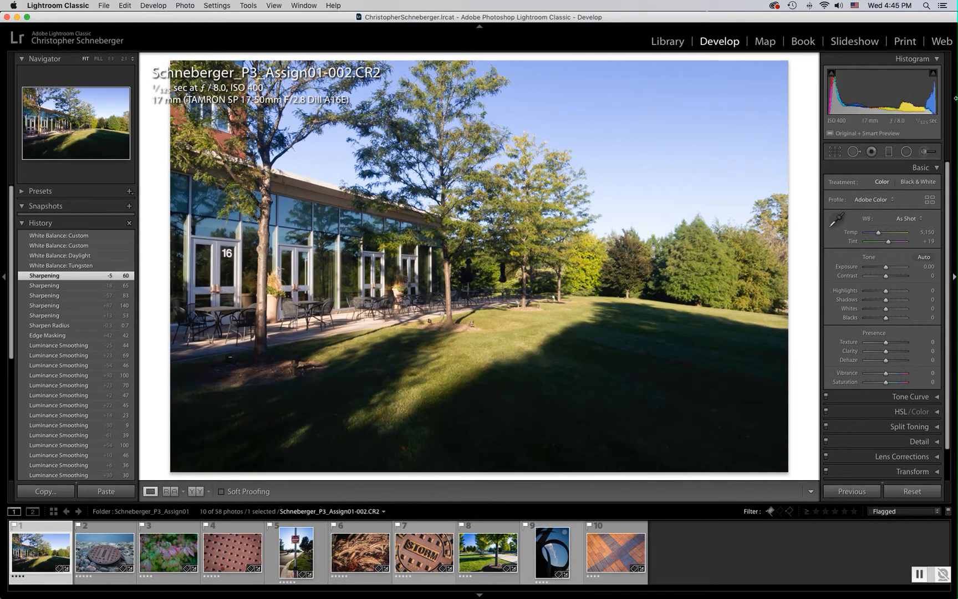
View the lakeside manhole cover, purple leaves and Do Not Enter sign photos, and return to the building photo
{"action": "left_click", "coordinate": [104, 559]}
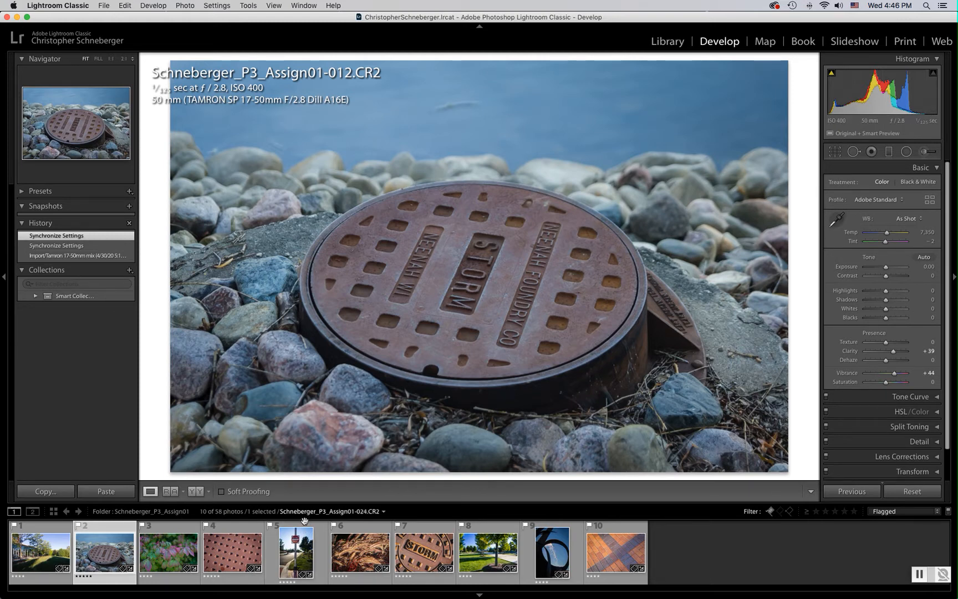
{"action": "left_click", "coordinate": [181, 530]}
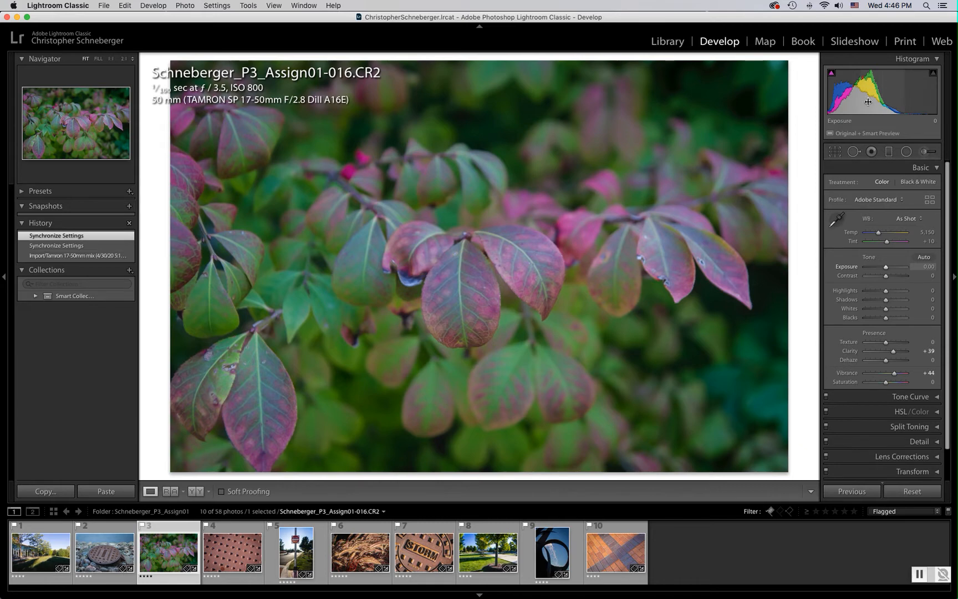
{"action": "left_click", "coordinate": [289, 562]}
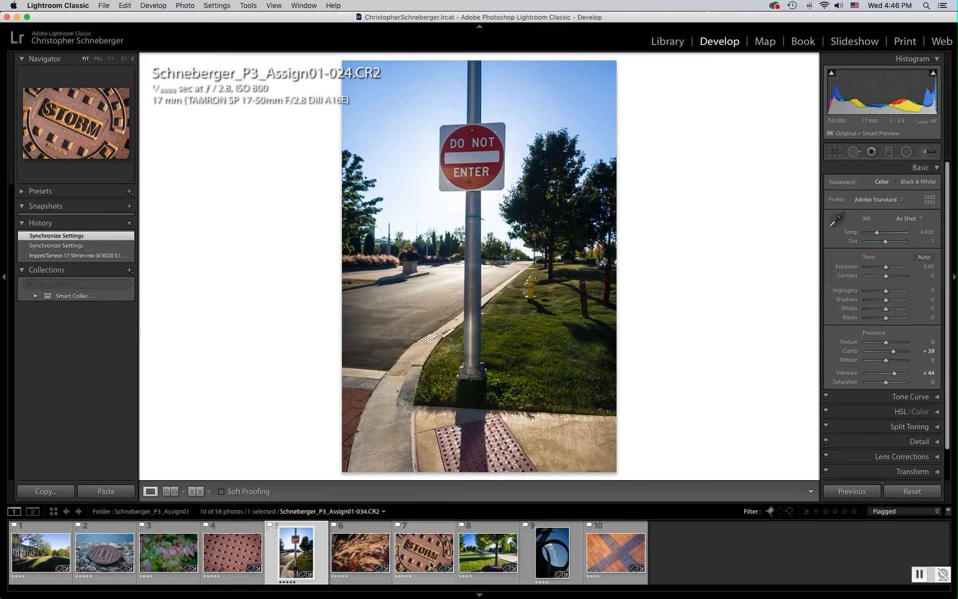
{"action": "left_click", "coordinate": [43, 557]}
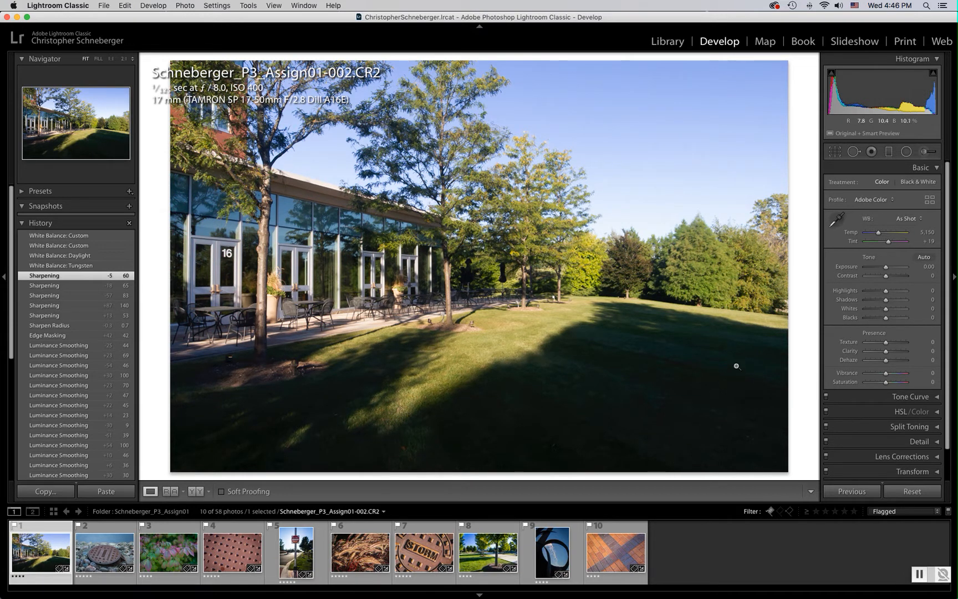
Try Medium Gray as the background color around the photo and switch it back to White
{"action": "right_click", "coordinate": [806, 234]}
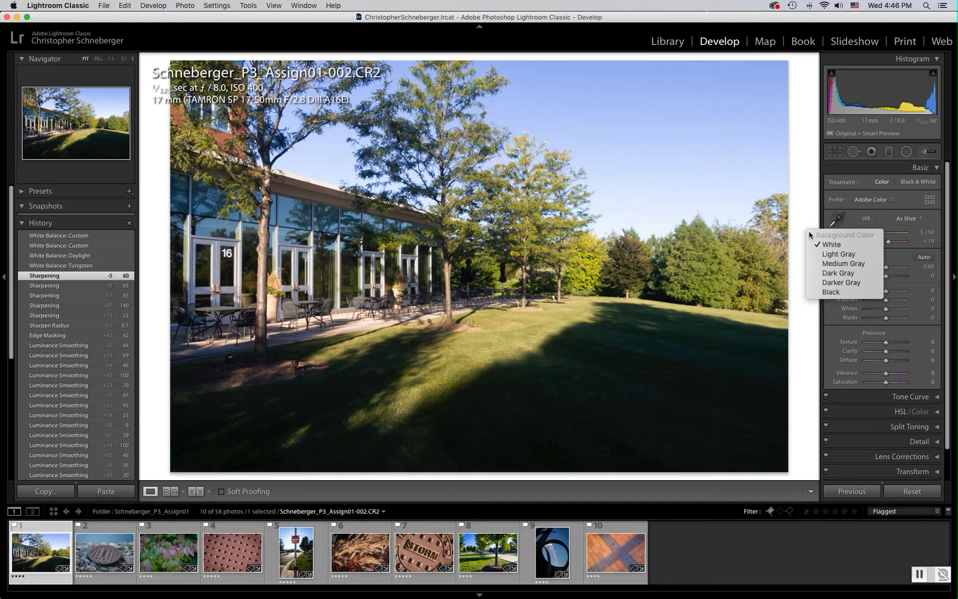
{"action": "left_click", "coordinate": [844, 264]}
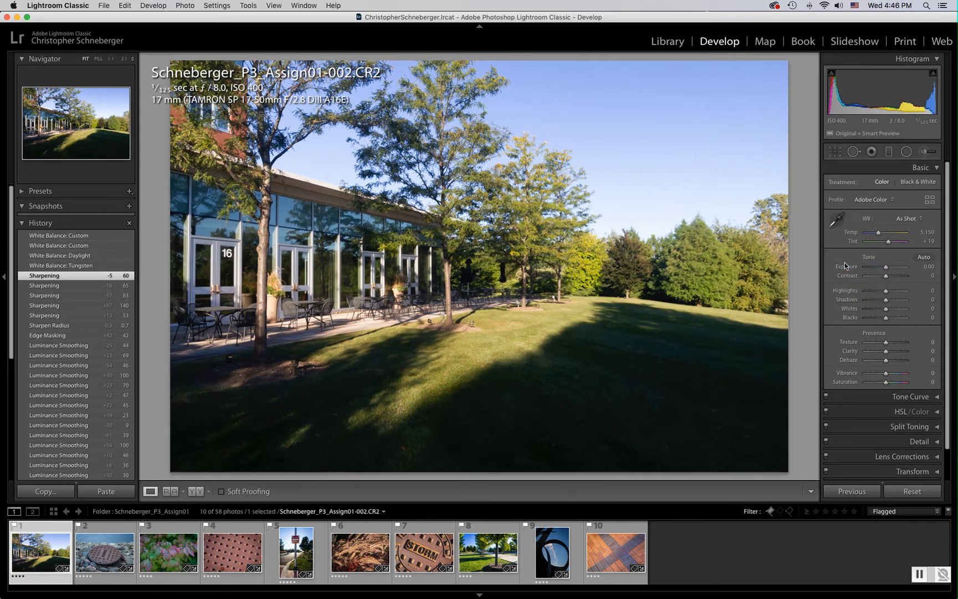
{"action": "right_click", "coordinate": [806, 235]}
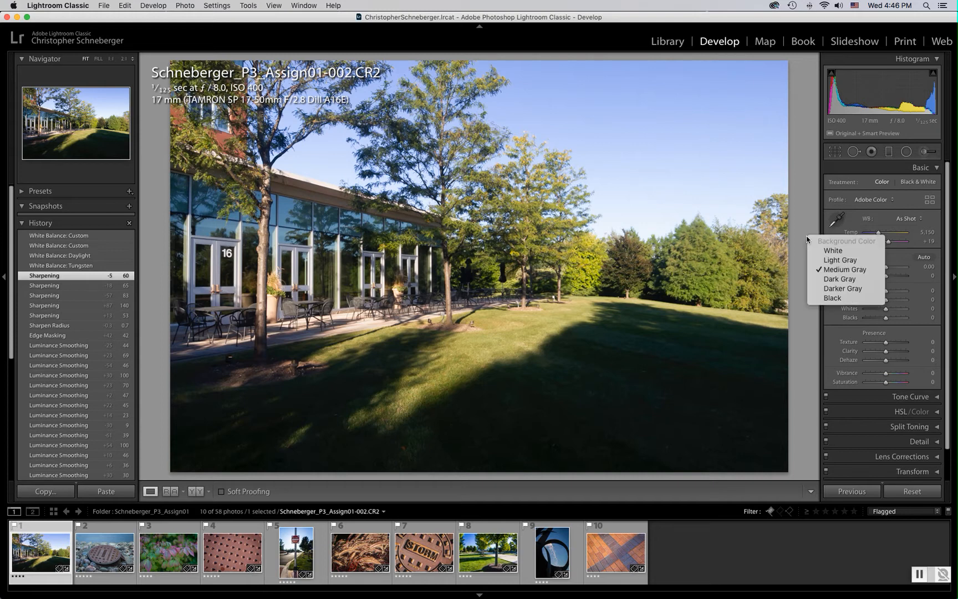
{"action": "left_click", "coordinate": [837, 254]}
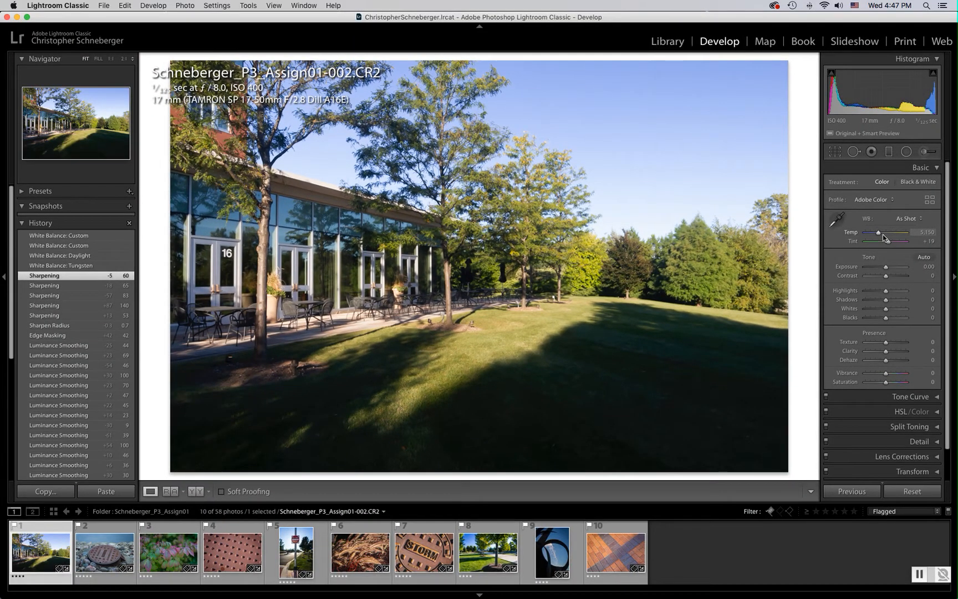
Try the Tungsten white balance preset on the building photo and replace it with Daylight
{"action": "left_click", "coordinate": [921, 219]}
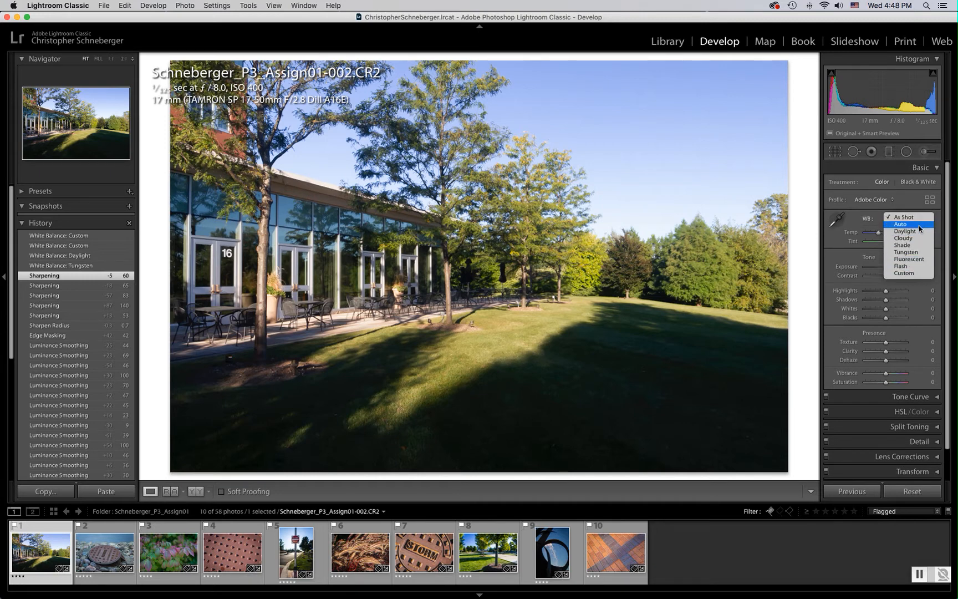
{"action": "left_click", "coordinate": [921, 252]}
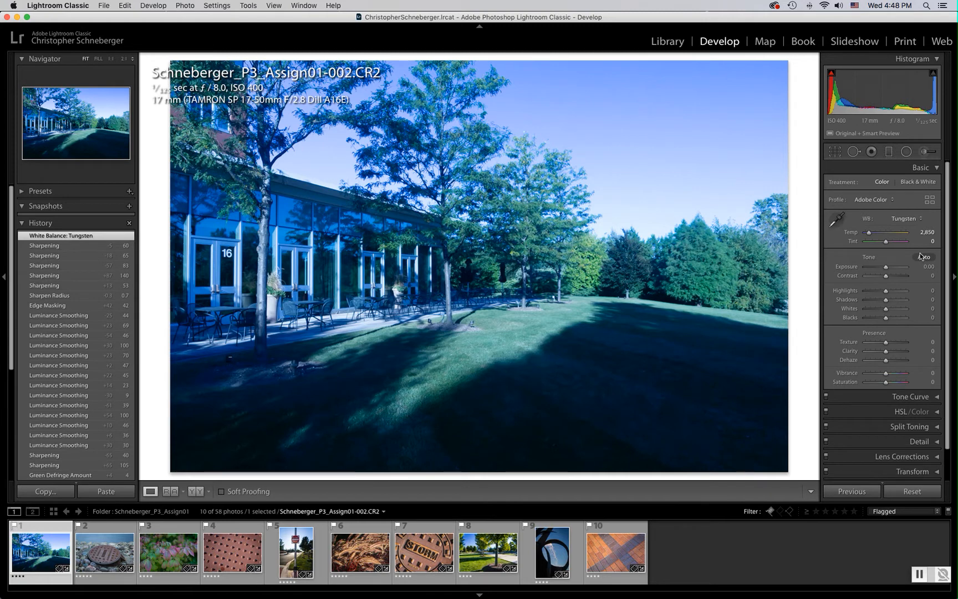
{"action": "left_click", "coordinate": [917, 222]}
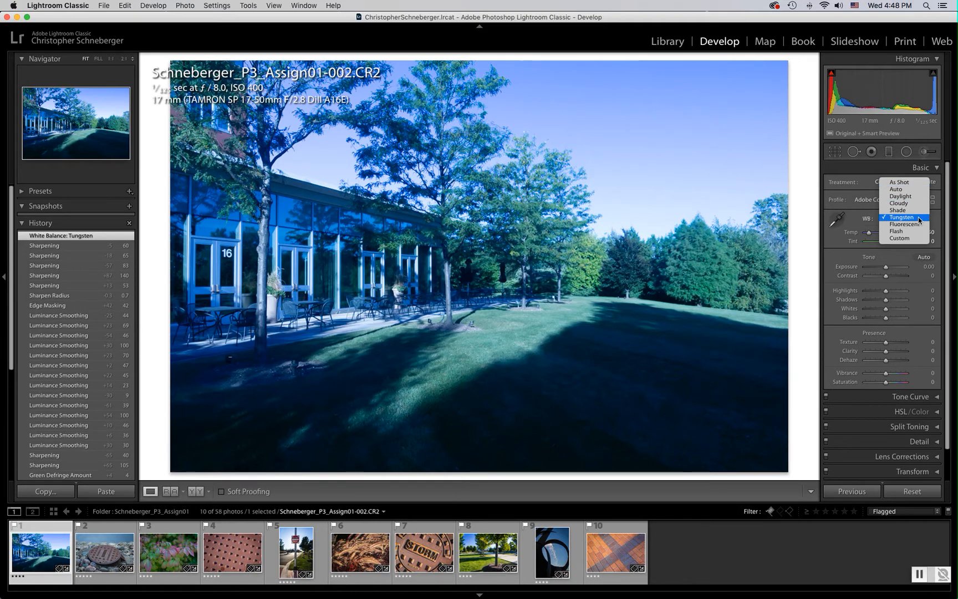
{"action": "left_click", "coordinate": [918, 196]}
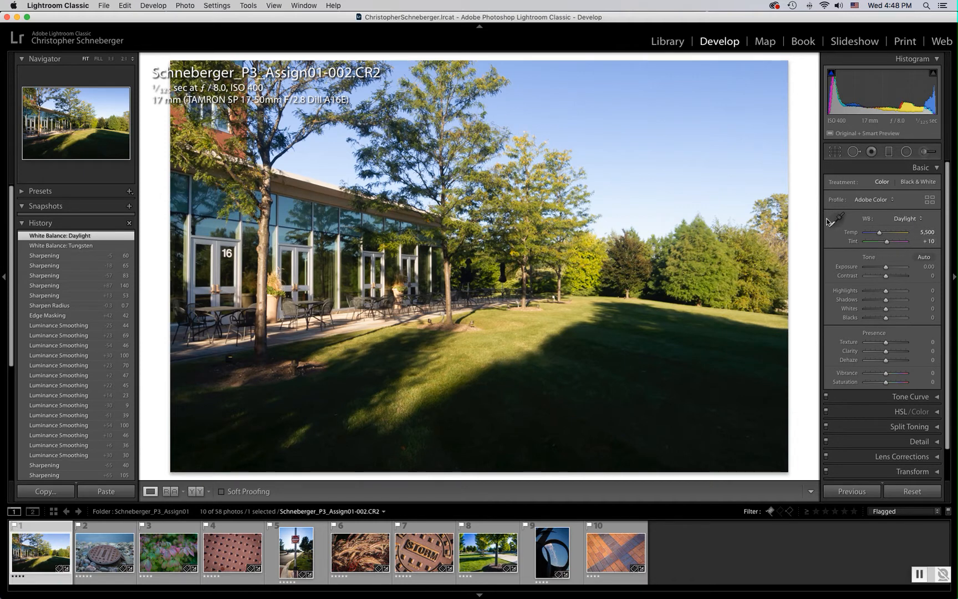
Apply the Tungsten white balance and correct it by sampling the white number 16 on the door as the neutral target
{"action": "left_click", "coordinate": [907, 219]}
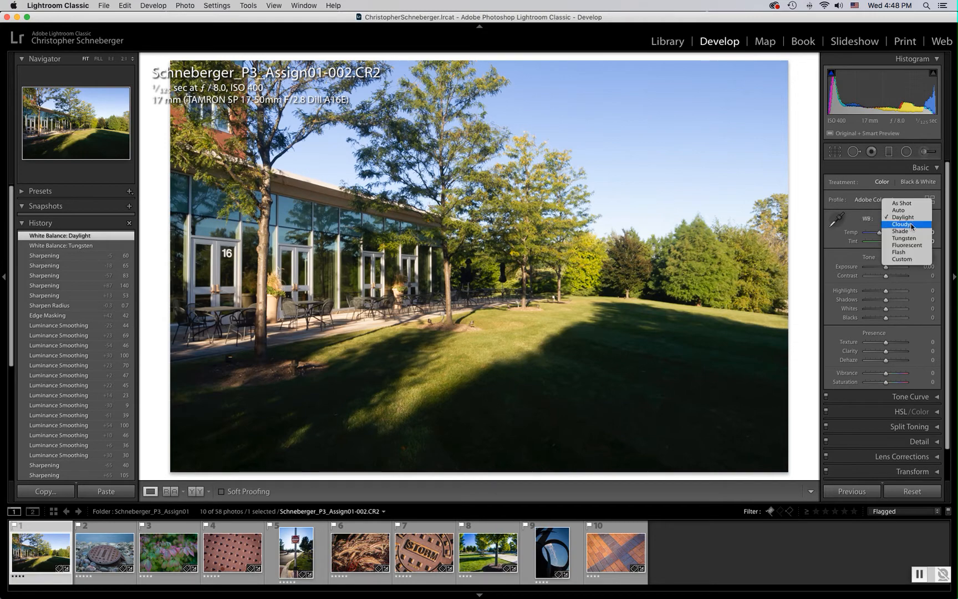
{"action": "left_click", "coordinate": [907, 240]}
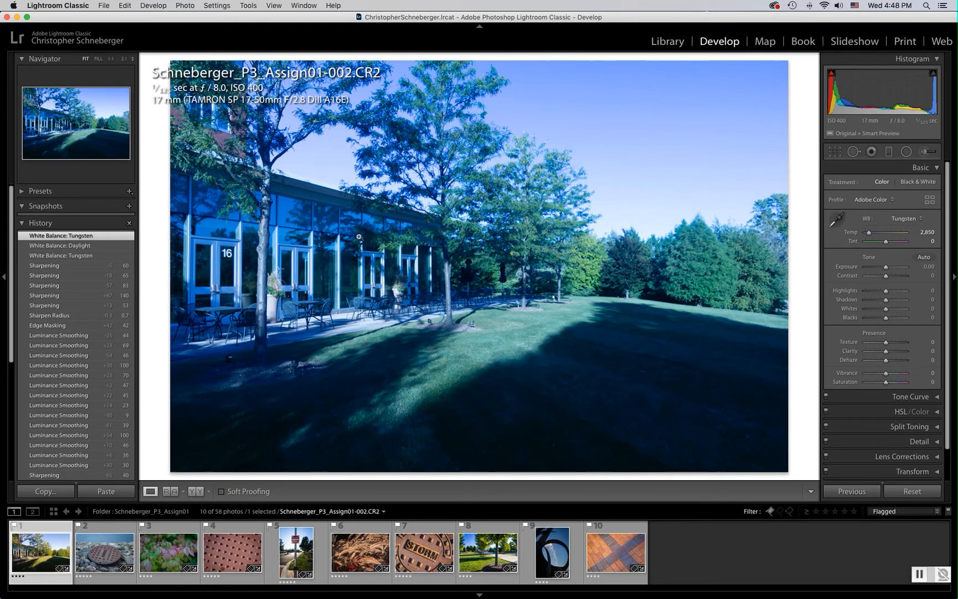
{"action": "left_click_drag", "start_coordinate": [227, 253], "coordinate": [359, 221]}
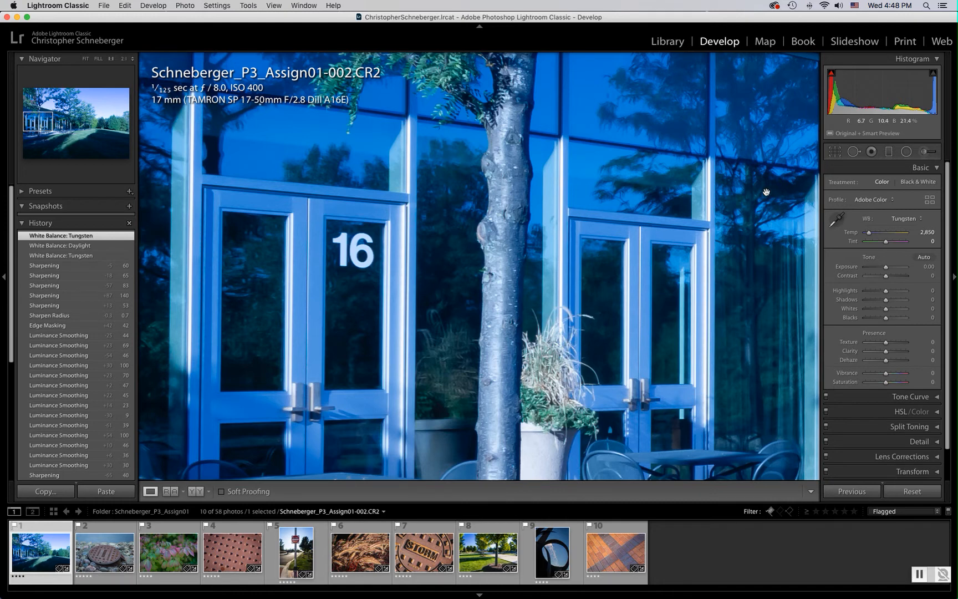
{"action": "left_click", "coordinate": [837, 220]}
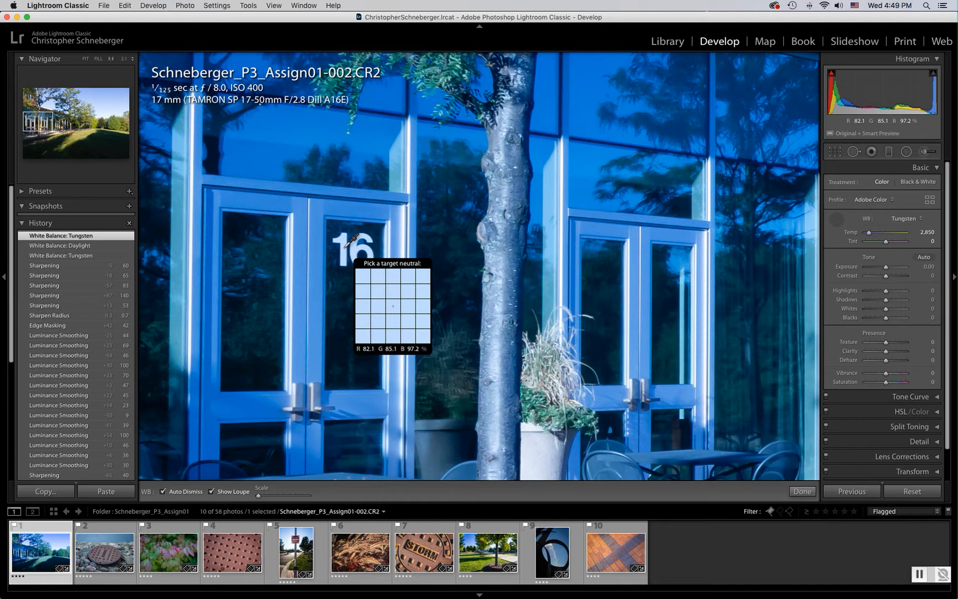
{"action": "left_click", "coordinate": [345, 247]}
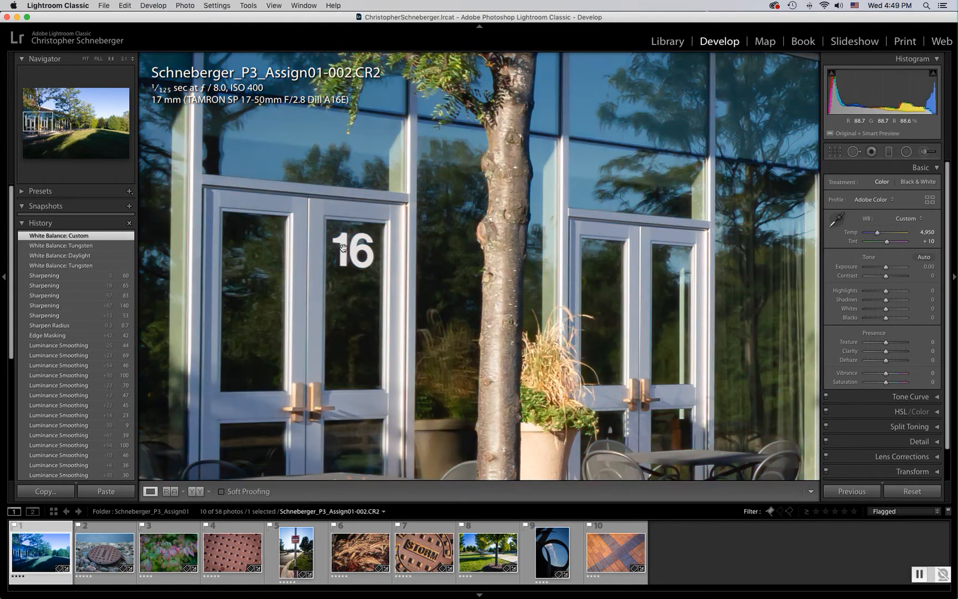
{"action": "left_click", "coordinate": [502, 284]}
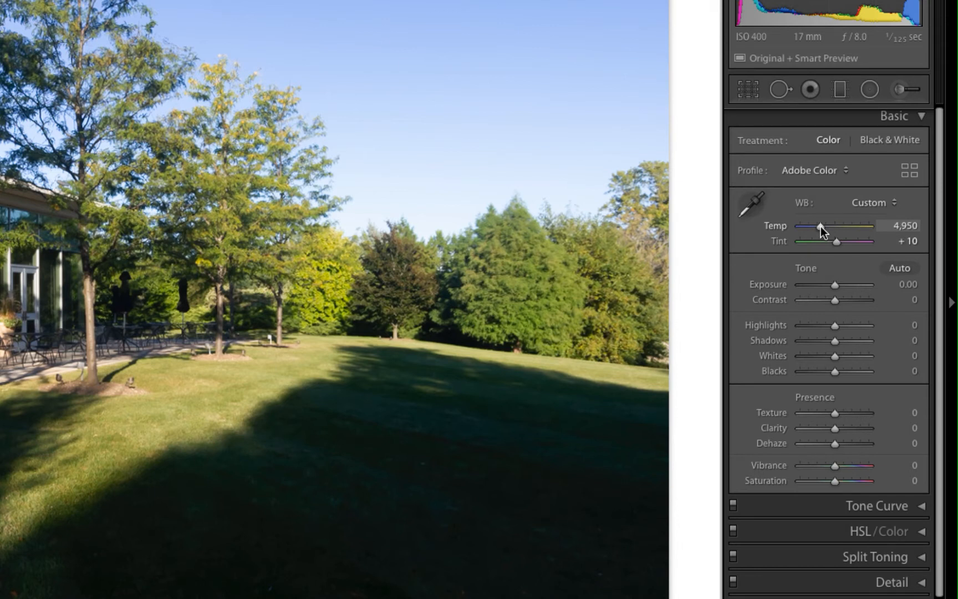
Try different color temperatures on the building photo, including 5,538 and 5,394, ending with a cool 3,473
{"action": "left_click_drag", "start_coordinate": [820, 226], "coordinate": [825, 226]}
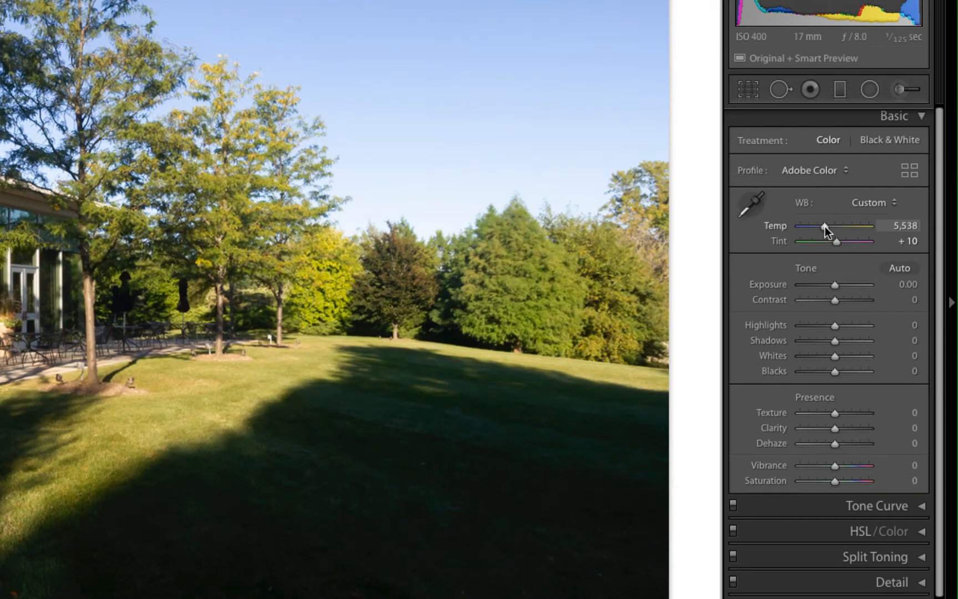
{"action": "left_click", "coordinate": [588, 233]}
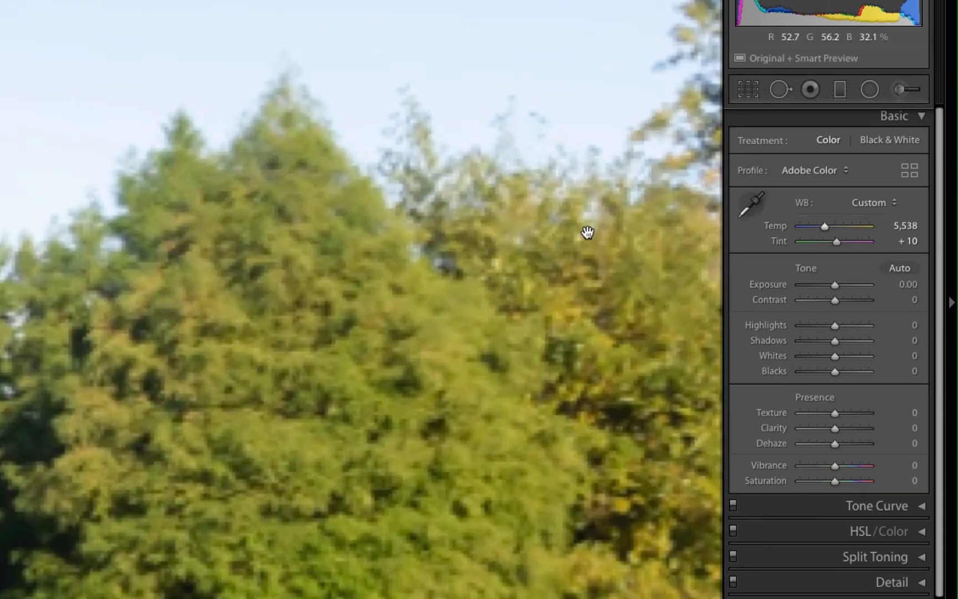
{"action": "left_click", "coordinate": [588, 233]}
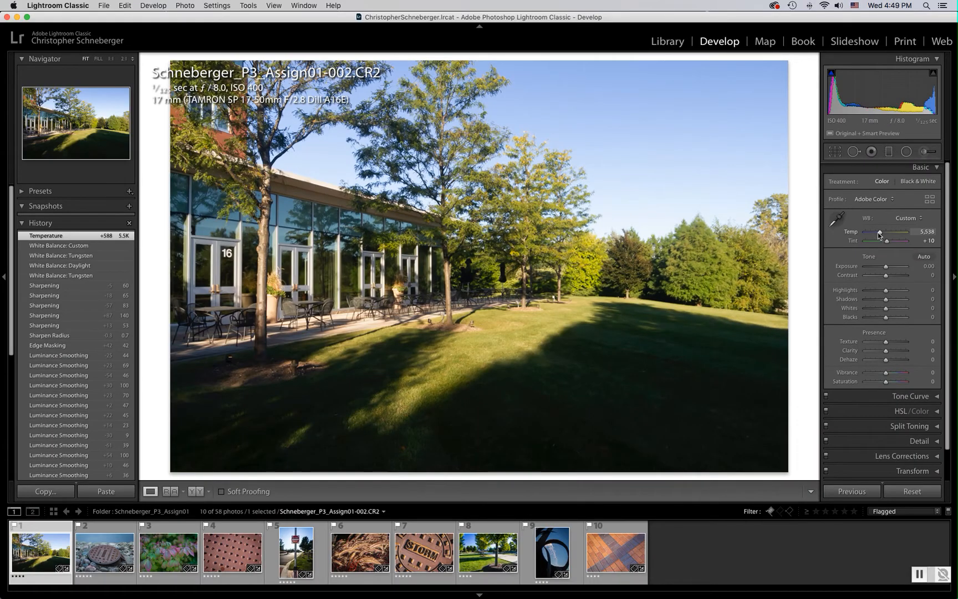
{"action": "mouse_move", "coordinate": [879, 232]}
{"action": "left_mouse_down"}
{"action": "mouse_move", "coordinate": [889, 235]}
{"action": "mouse_move", "coordinate": [879, 233]}
{"action": "left_mouse_up"}
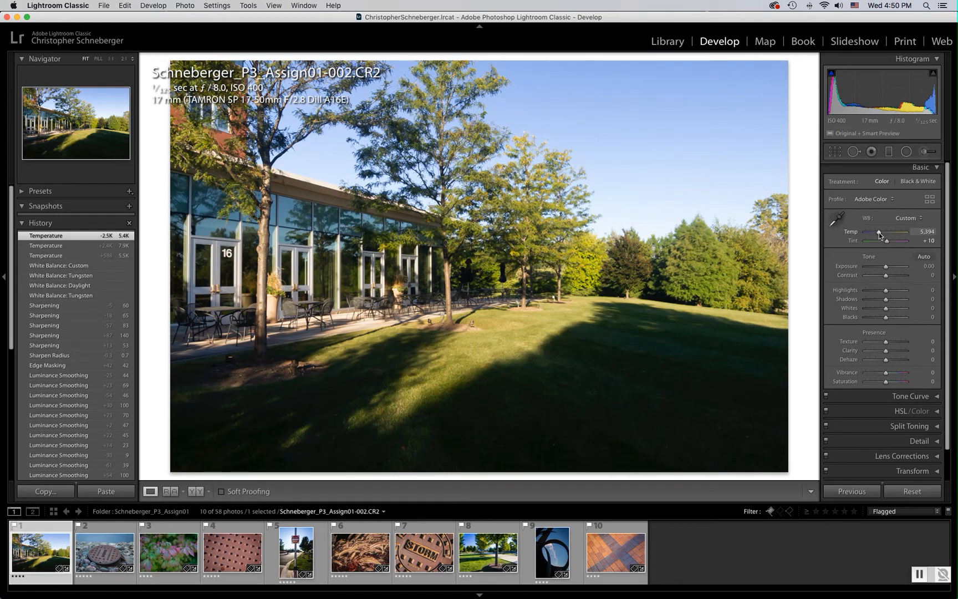
{"action": "left_click_drag", "start_coordinate": [878, 232], "coordinate": [871, 235]}
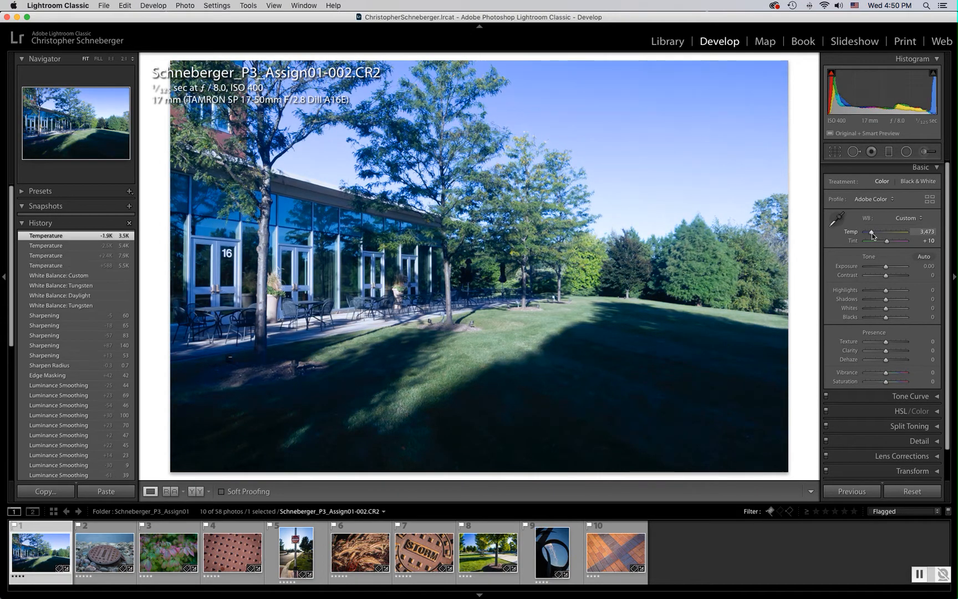
Apply the Daylight white balance preset and fine-tune the color temperature to 5,453
{"action": "left_click", "coordinate": [914, 218]}
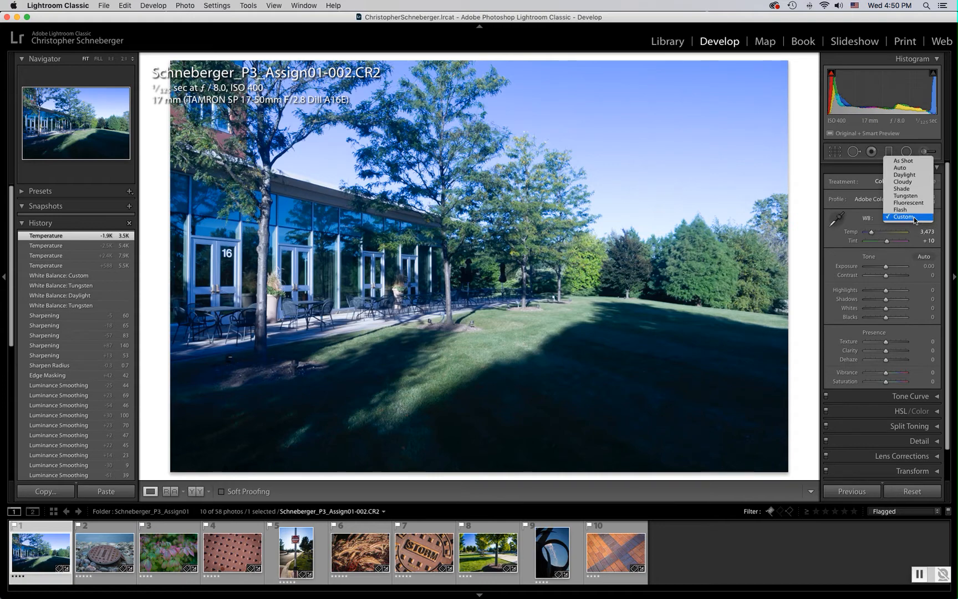
{"action": "left_click", "coordinate": [917, 177]}
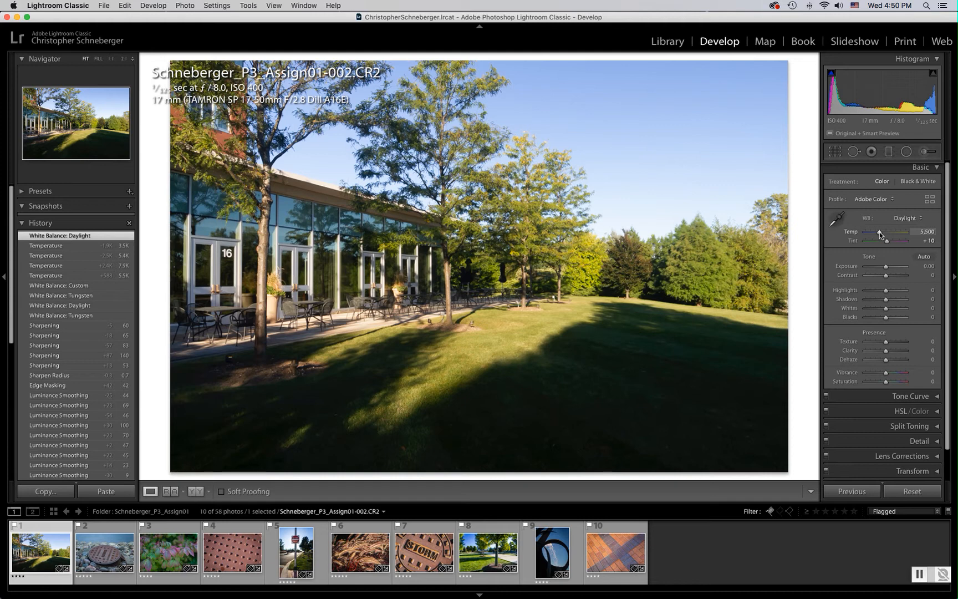
{"action": "left_click_drag", "start_coordinate": [880, 232], "coordinate": [883, 235]}
{"action": "left_click_drag", "start_coordinate": [882, 231], "coordinate": [879, 233]}
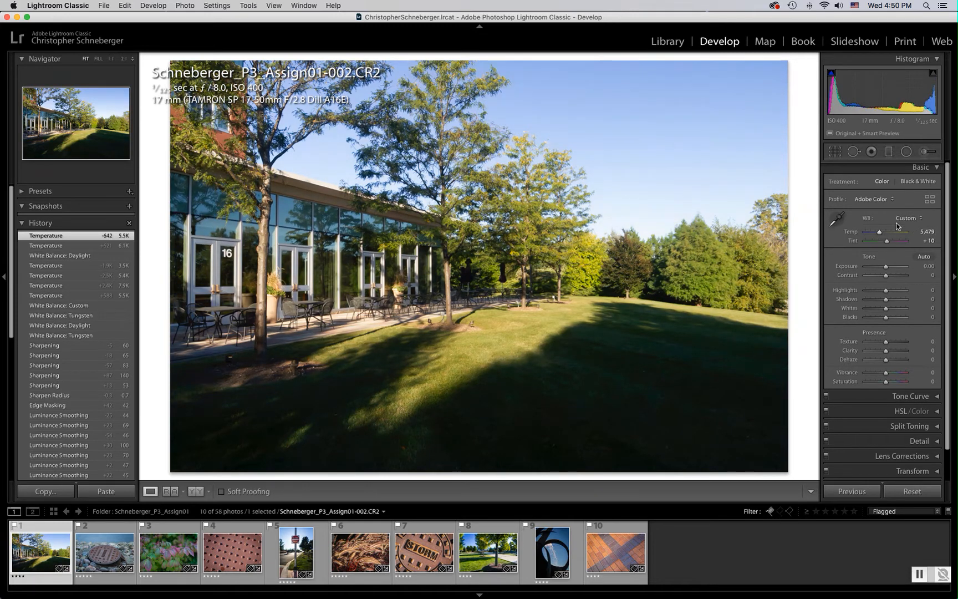
{"action": "left_click_drag", "start_coordinate": [878, 233], "coordinate": [879, 233]}
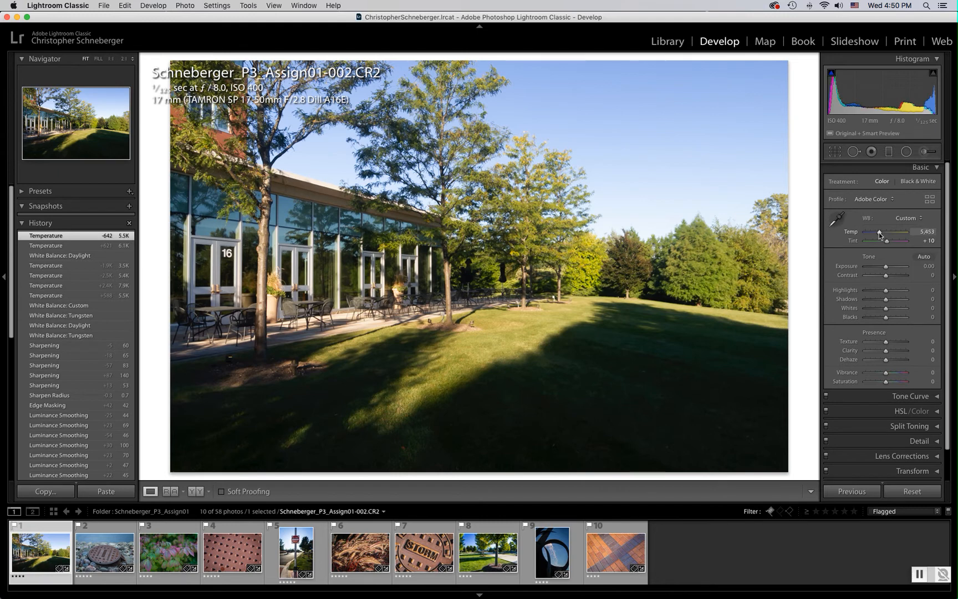
Set the building photo's white balance to Daylight and adjust its tint to +13
{"action": "left_click", "coordinate": [918, 218]}
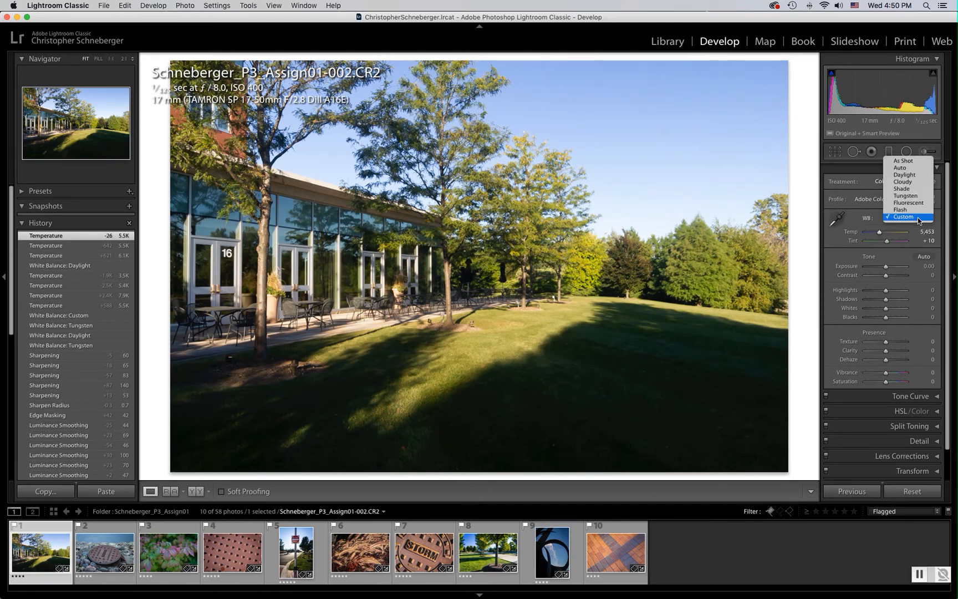
{"action": "left_click", "coordinate": [909, 175]}
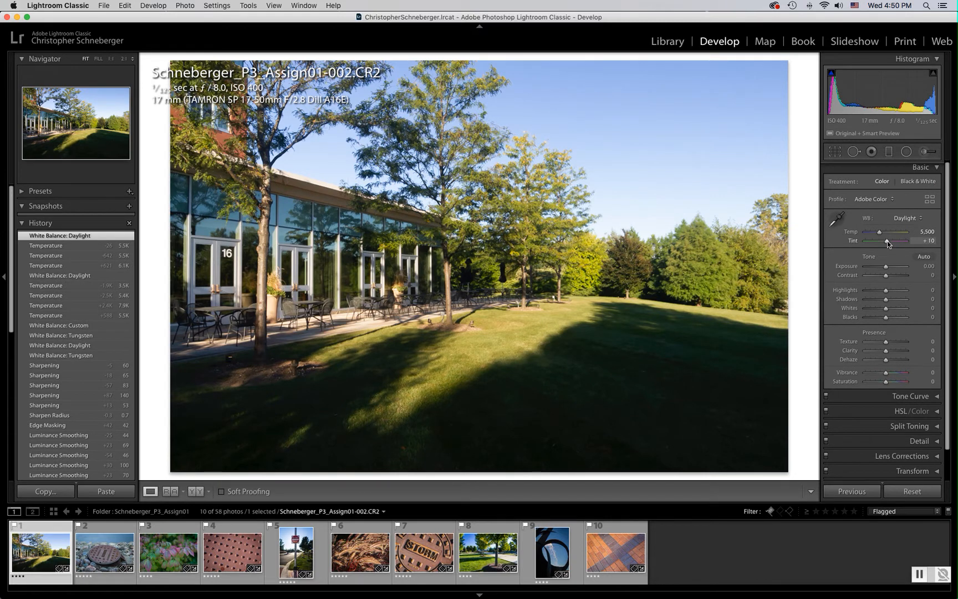
{"action": "left_click_drag", "start_coordinate": [887, 241], "coordinate": [886, 240]}
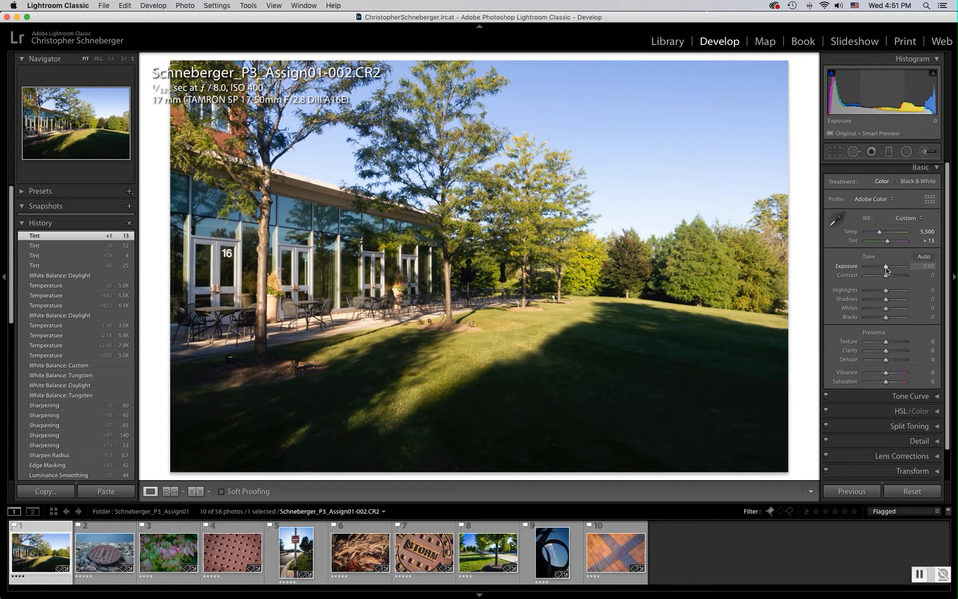
Raise the exposure to +0.15 on the building photo and to +1.05 on the purple leaves photo
{"action": "left_click_drag", "start_coordinate": [886, 268], "coordinate": [888, 267]}
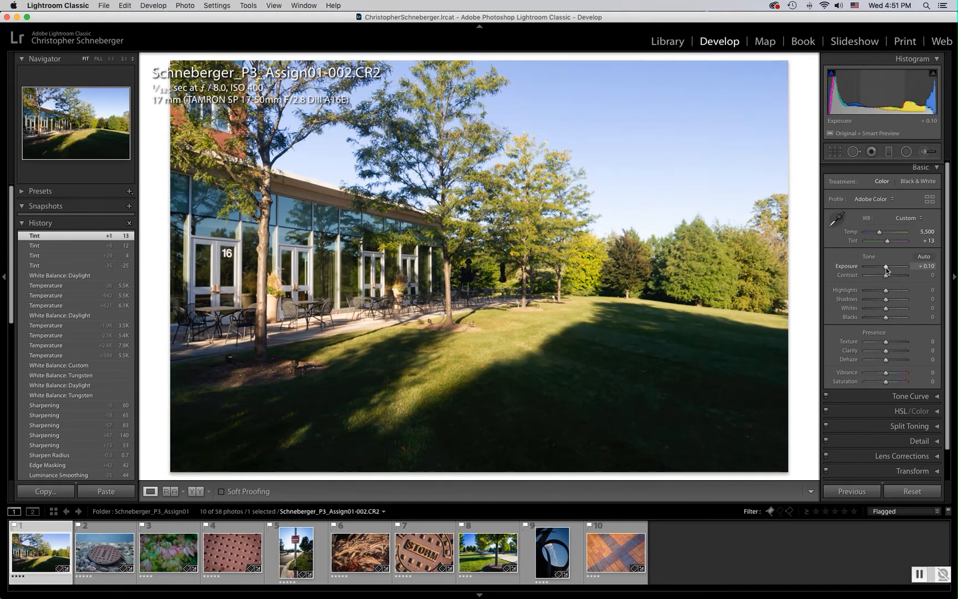
{"action": "left_click", "coordinate": [168, 551]}
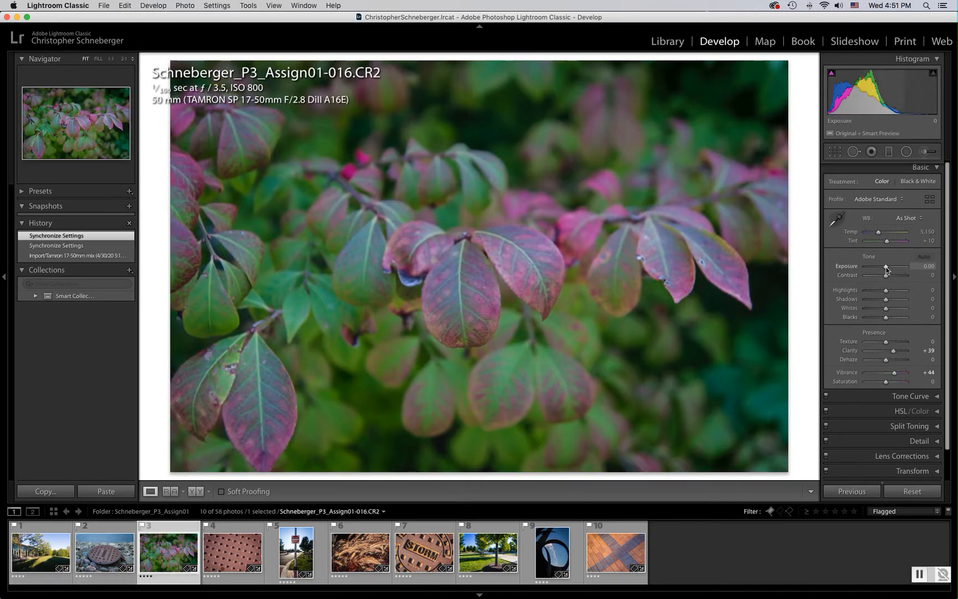
{"action": "left_click_drag", "start_coordinate": [886, 268], "coordinate": [890, 267]}
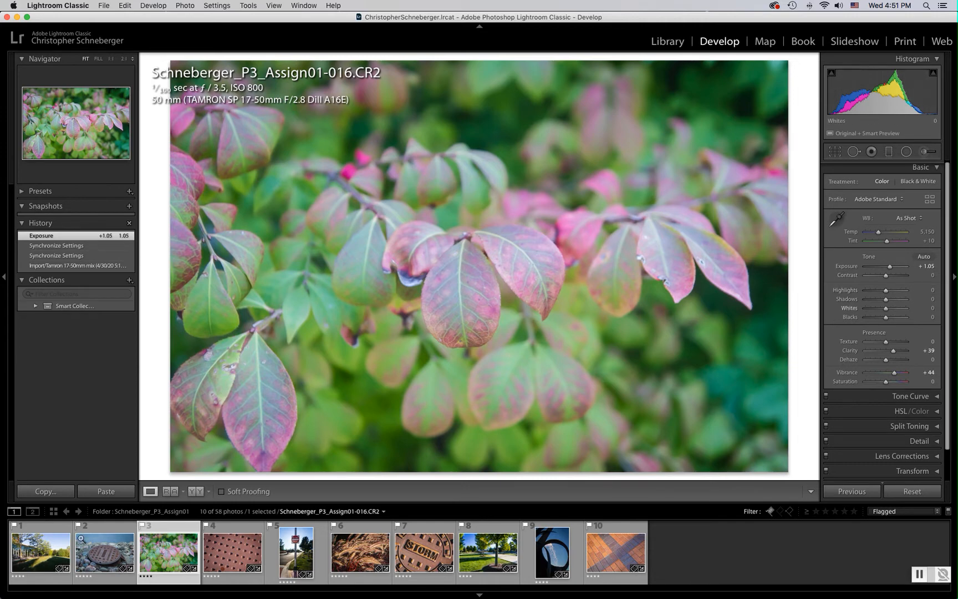
Return to the building photo and reset its exposure to 0.00
{"action": "left_click", "coordinate": [50, 554]}
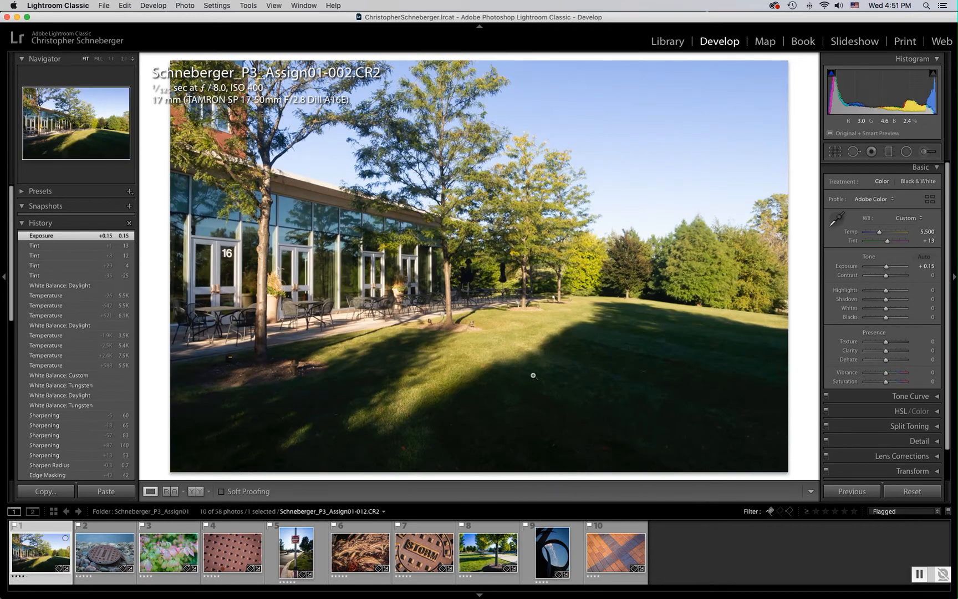
{"action": "double_click", "coordinate": [853, 267]}
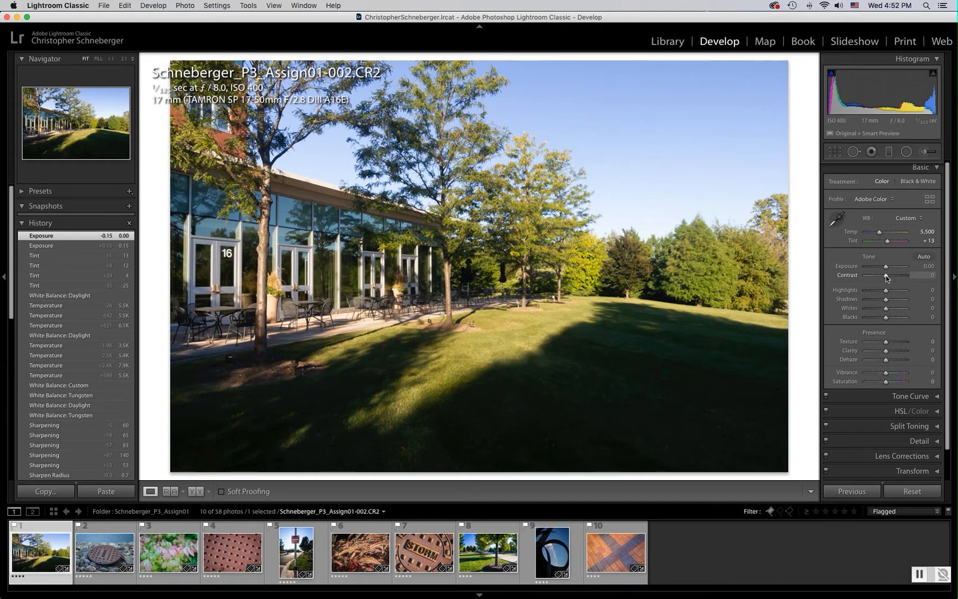
Return the building photo's contrast to 0, lower its highlights to −44 and raise its shadows to +67
{"action": "mouse_move", "coordinate": [888, 279]}
{"action": "left_mouse_down"}
{"action": "mouse_move", "coordinate": [870, 277]}
{"action": "mouse_move", "coordinate": [887, 278]}
{"action": "left_mouse_up"}
{"action": "double_click", "coordinate": [850, 276]}
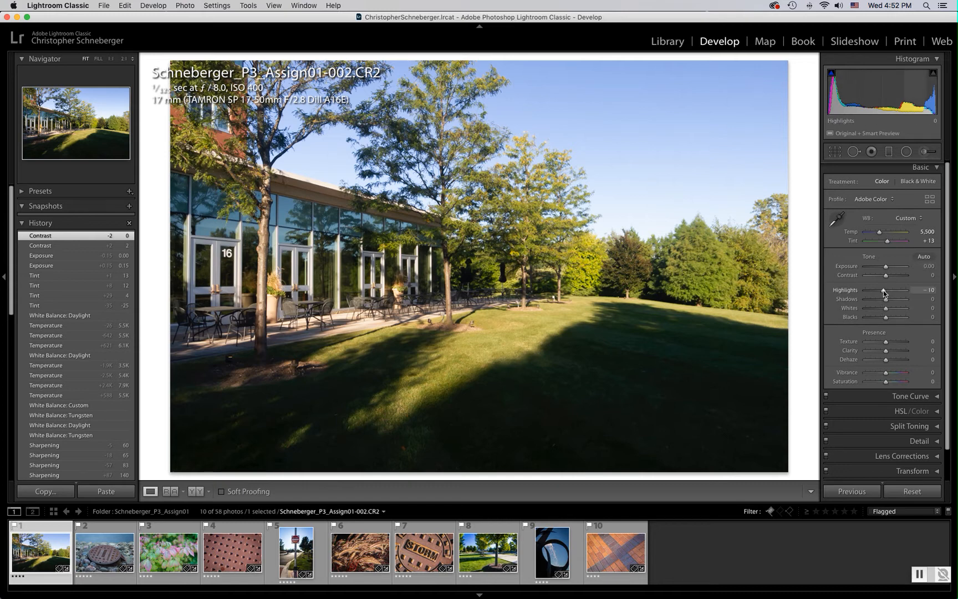
{"action": "left_click_drag", "start_coordinate": [882, 293], "coordinate": [877, 293]}
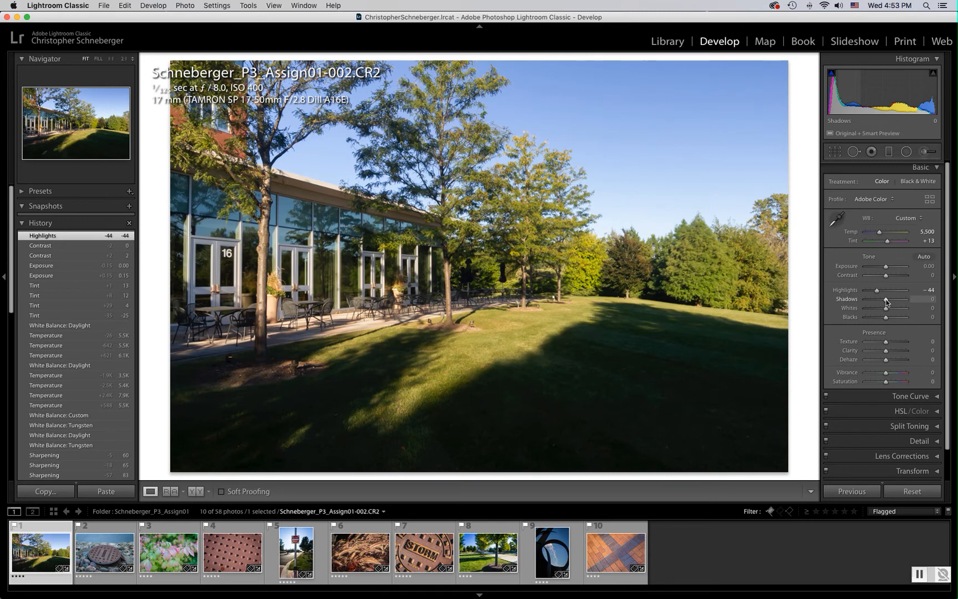
{"action": "left_click_drag", "start_coordinate": [886, 301], "coordinate": [899, 300]}
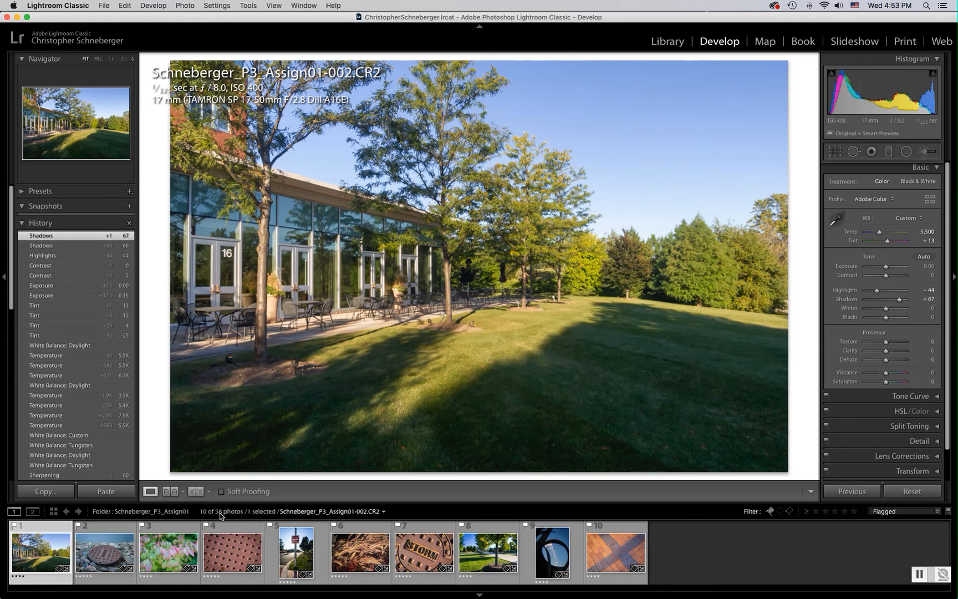
On the purple leaves photo, set highlights to +40, shadows to −77, blacks to −26 and whites to +22
{"action": "left_click", "coordinate": [172, 558]}
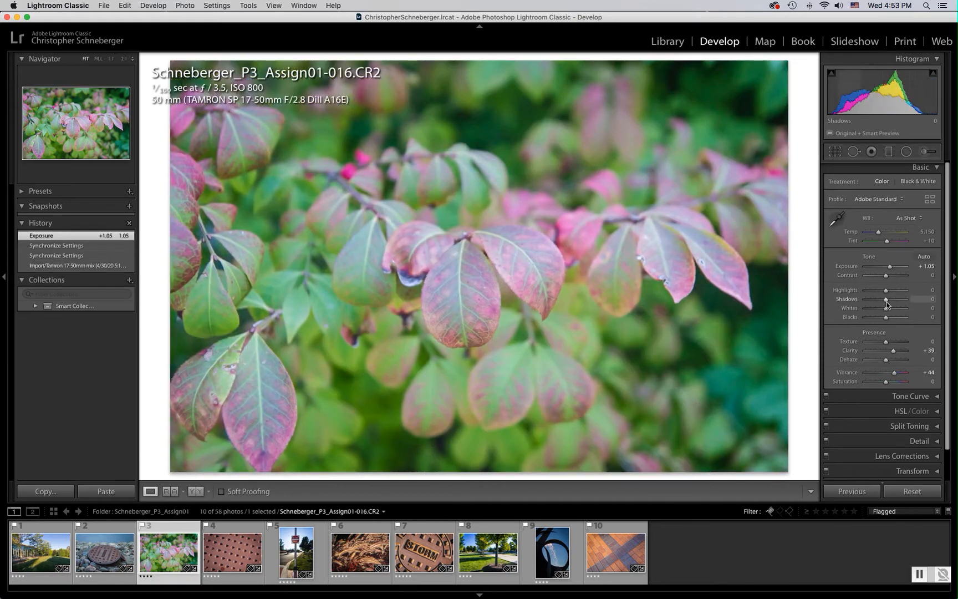
{"action": "mouse_move", "coordinate": [885, 303]}
{"action": "left_mouse_down"}
{"action": "mouse_move", "coordinate": [871, 304]}
{"action": "mouse_move", "coordinate": [893, 290]}
{"action": "mouse_move", "coordinate": [870, 303]}
{"action": "left_mouse_up"}
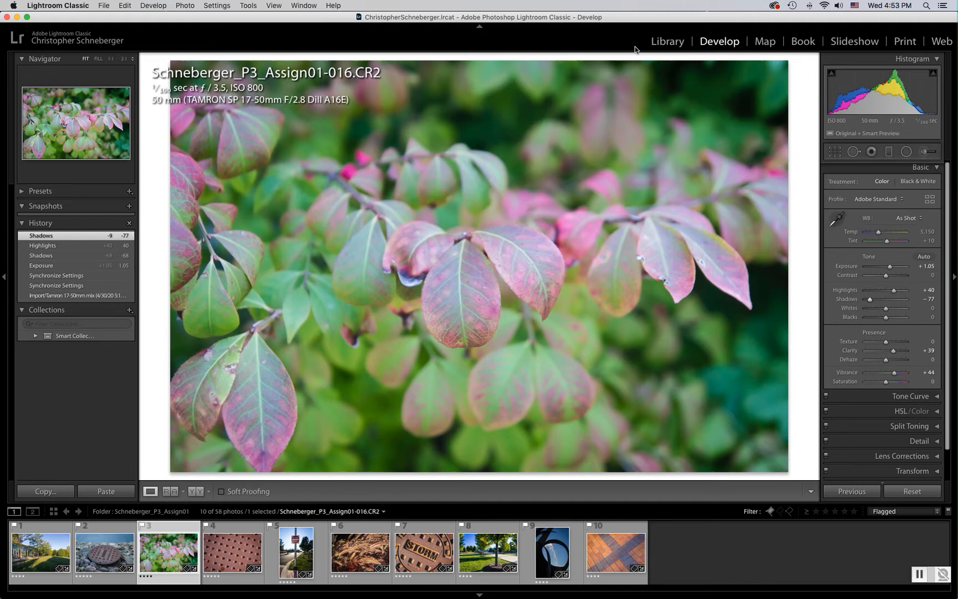
{"action": "left_click_drag", "start_coordinate": [885, 321], "coordinate": [890, 311]}
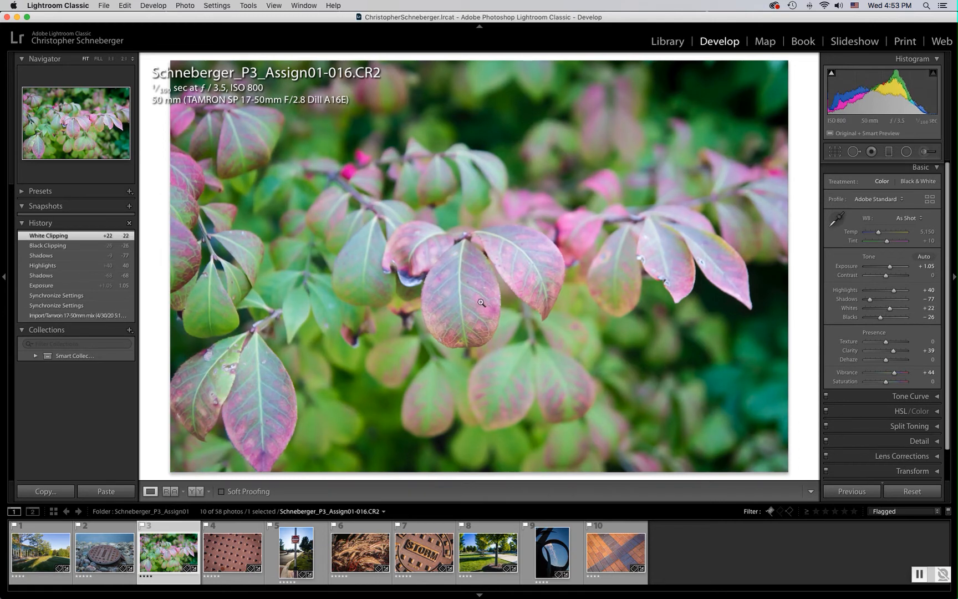
On the building photo, try blacks at +67 before setting them to +1, with highlights at −47 and whites at +19
{"action": "left_click", "coordinate": [40, 552]}
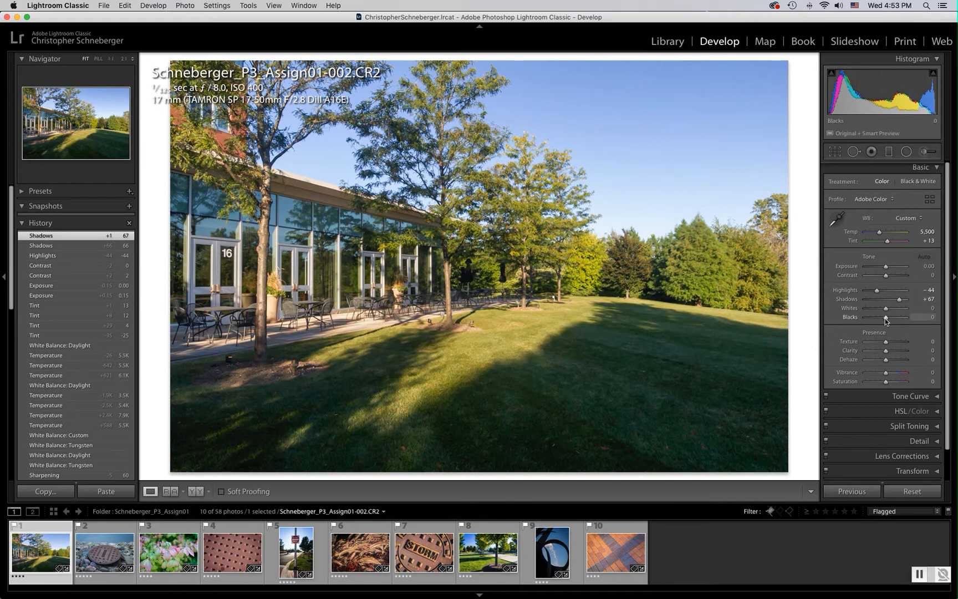
{"action": "left_click_drag", "start_coordinate": [884, 318], "coordinate": [899, 321]}
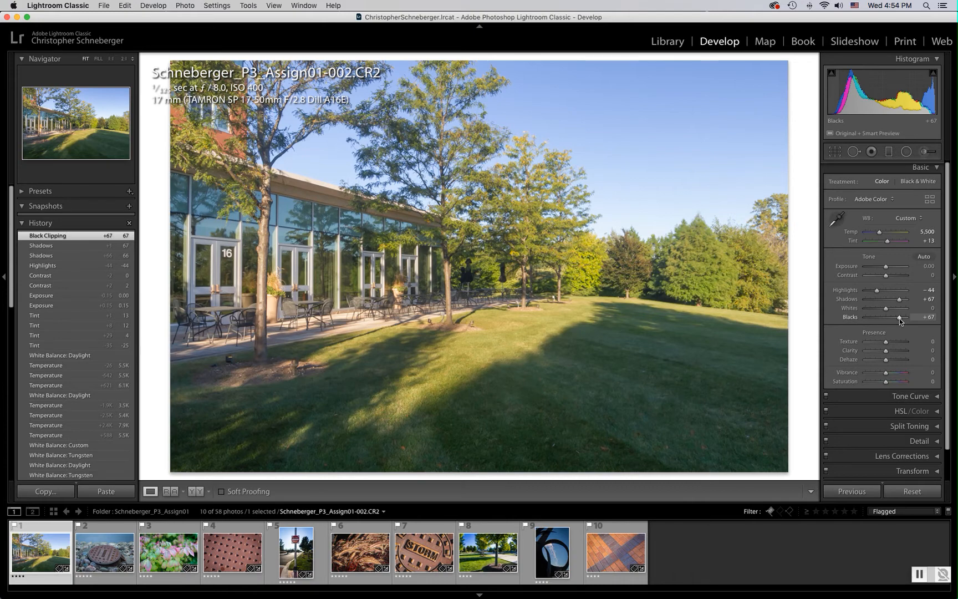
{"action": "left_click_drag", "start_coordinate": [899, 317], "coordinate": [884, 318]}
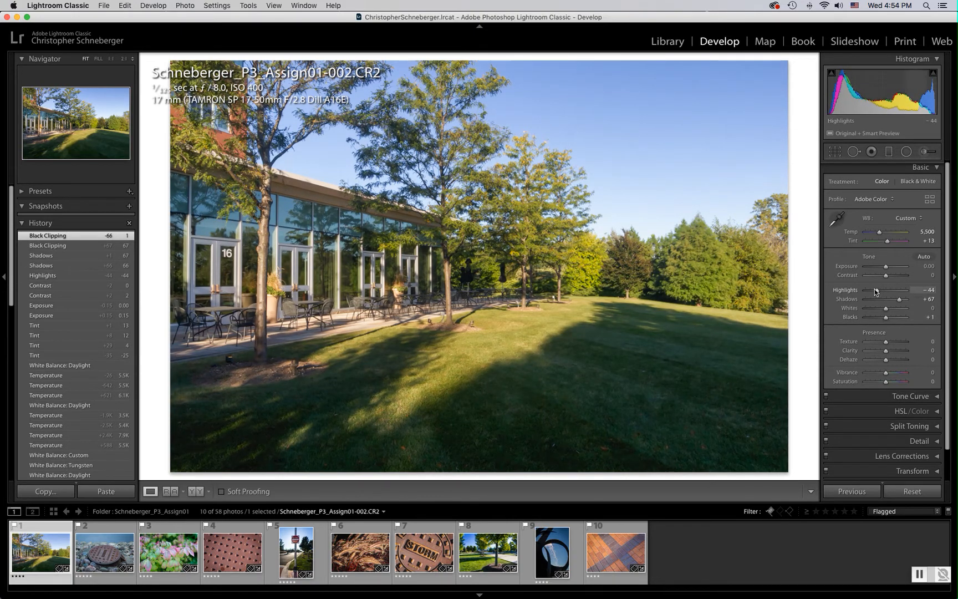
{"action": "left_click_drag", "start_coordinate": [878, 290], "coordinate": [890, 311]}
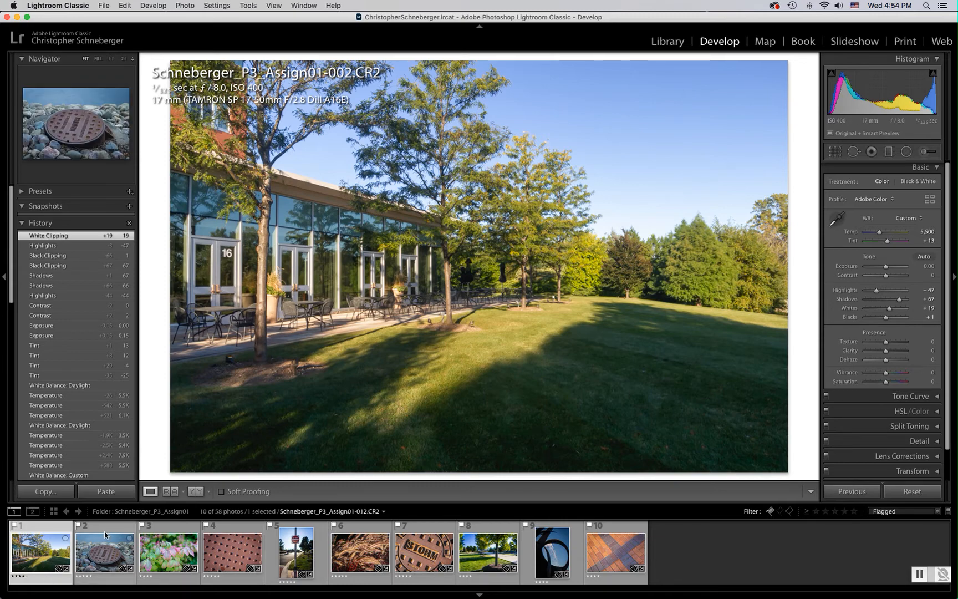
Give the storm drain cover photo a Shade white balance, adjusted to tint −4 and temperature 8,426, and set exposure to +0.80
{"action": "left_click", "coordinate": [104, 532]}
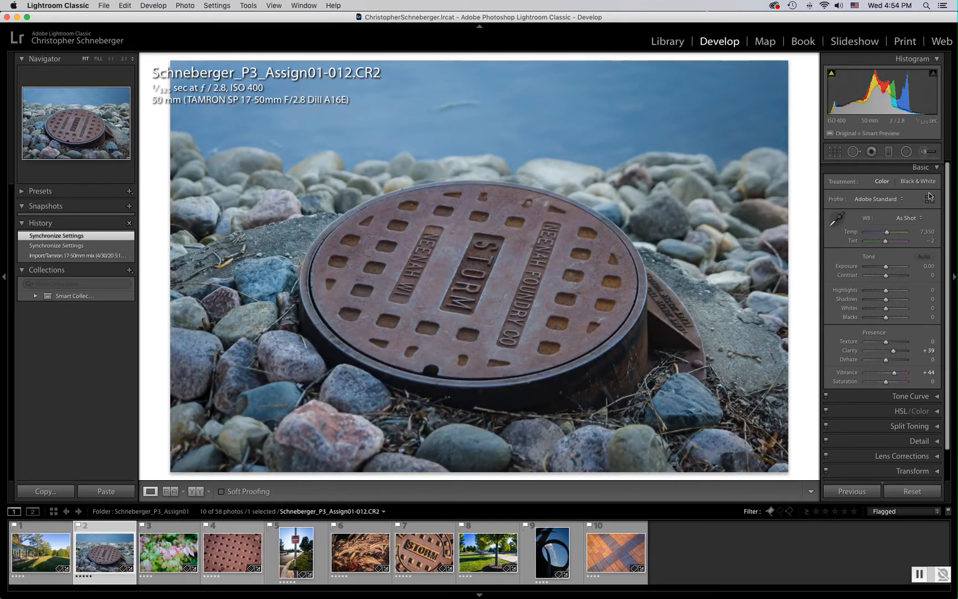
{"action": "left_click", "coordinate": [918, 220]}
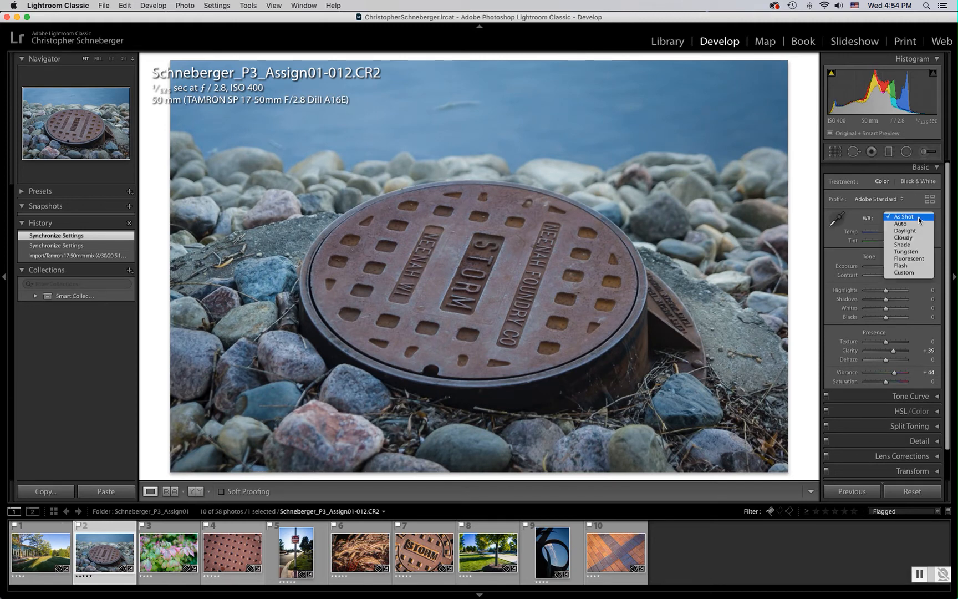
{"action": "left_click", "coordinate": [917, 245]}
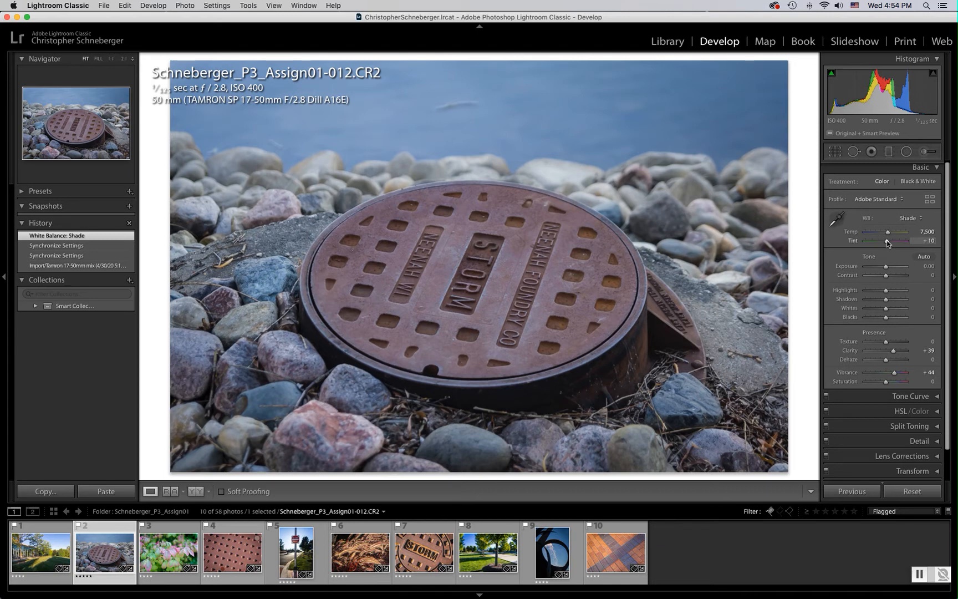
{"action": "left_click_drag", "start_coordinate": [888, 242], "coordinate": [890, 268]}
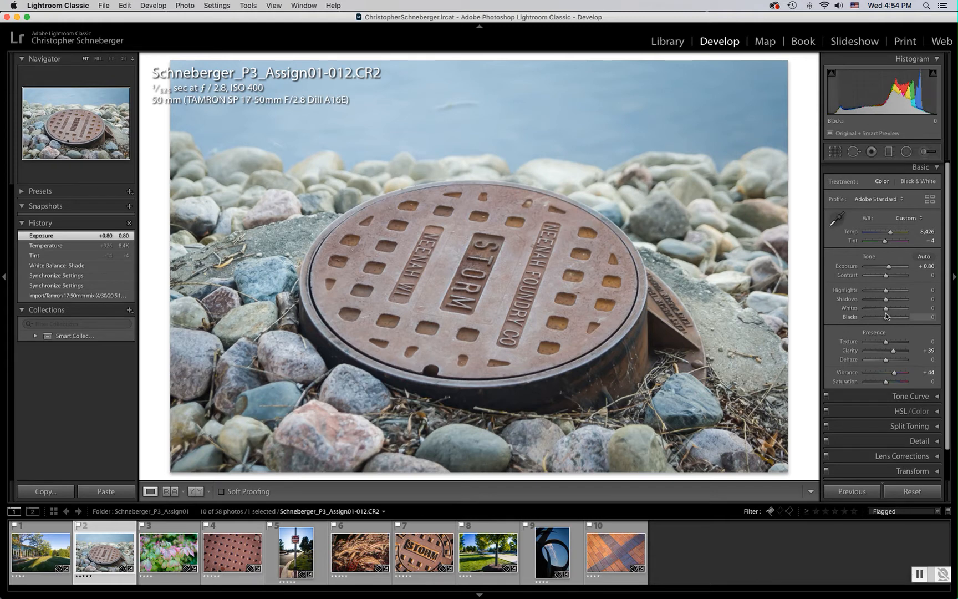
Set the storm drain cover photo's blacks to −23, whites to +21, highlights to +17 and shadows to −26
{"action": "left_click_drag", "start_coordinate": [885, 317], "coordinate": [880, 320]}
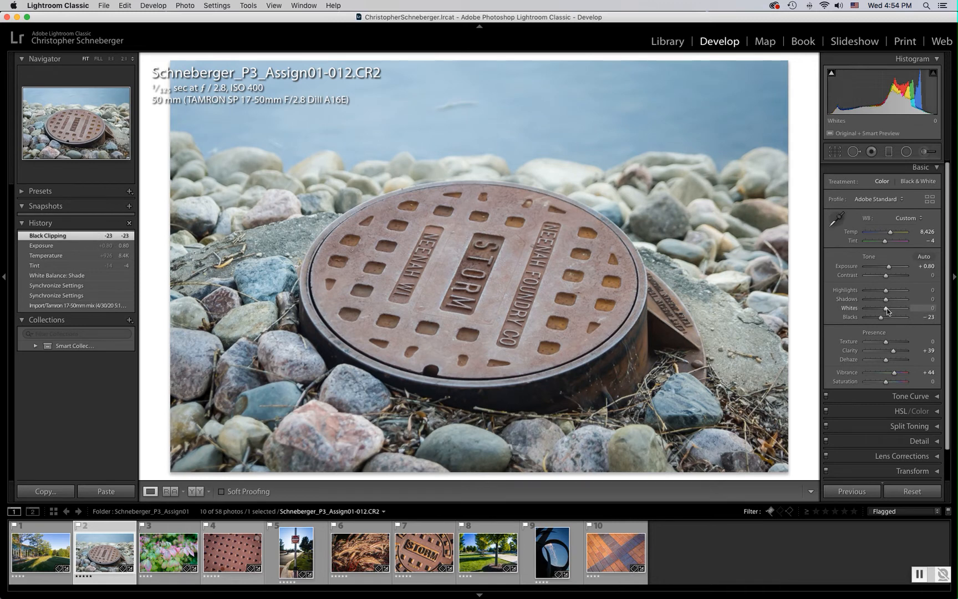
{"action": "left_click_drag", "start_coordinate": [886, 309], "coordinate": [891, 311]}
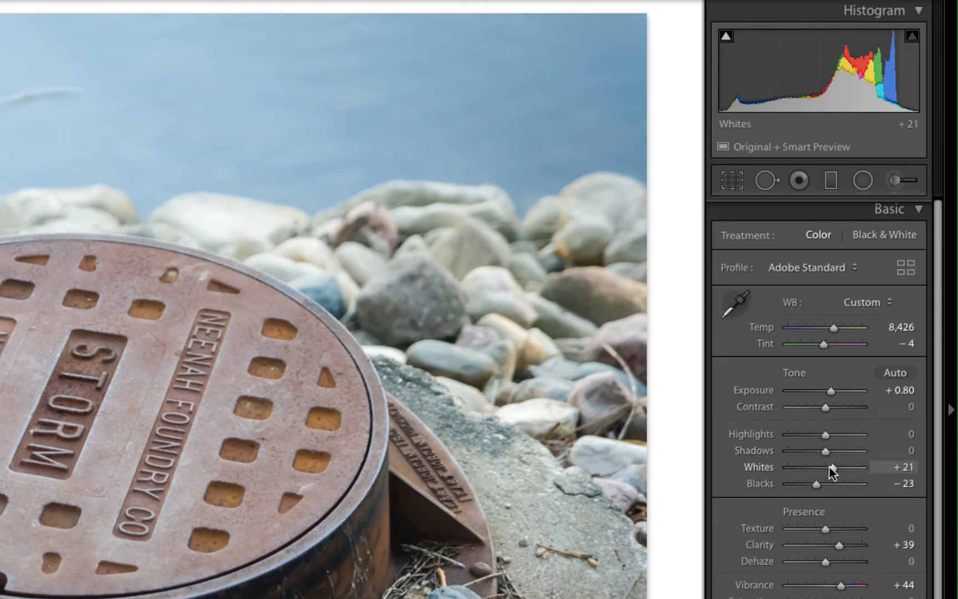
{"action": "left_click_drag", "start_coordinate": [830, 467], "coordinate": [827, 467]}
{"action": "left_click_drag", "start_coordinate": [826, 469], "coordinate": [834, 469]}
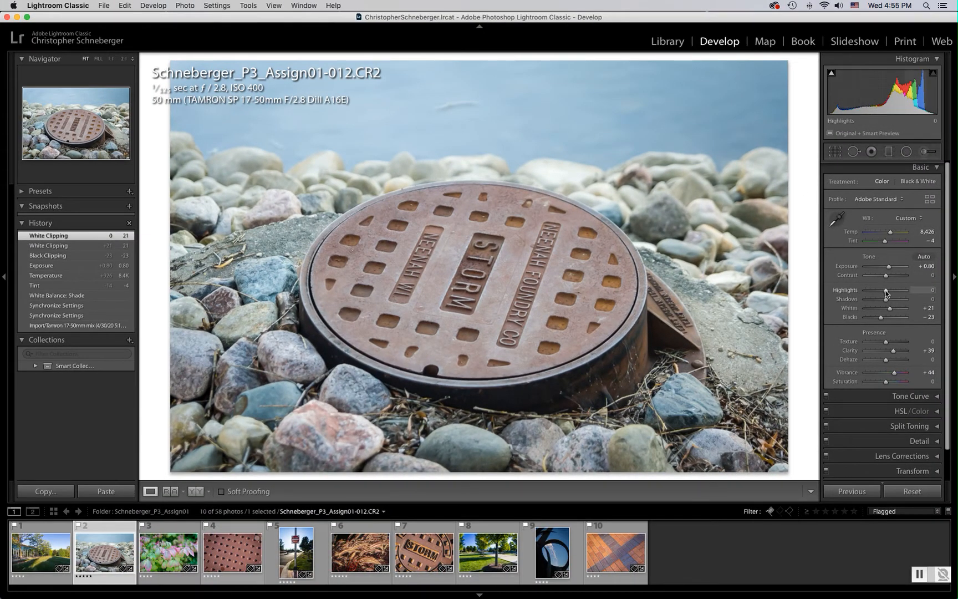
{"action": "left_click_drag", "start_coordinate": [886, 293], "coordinate": [881, 302]}
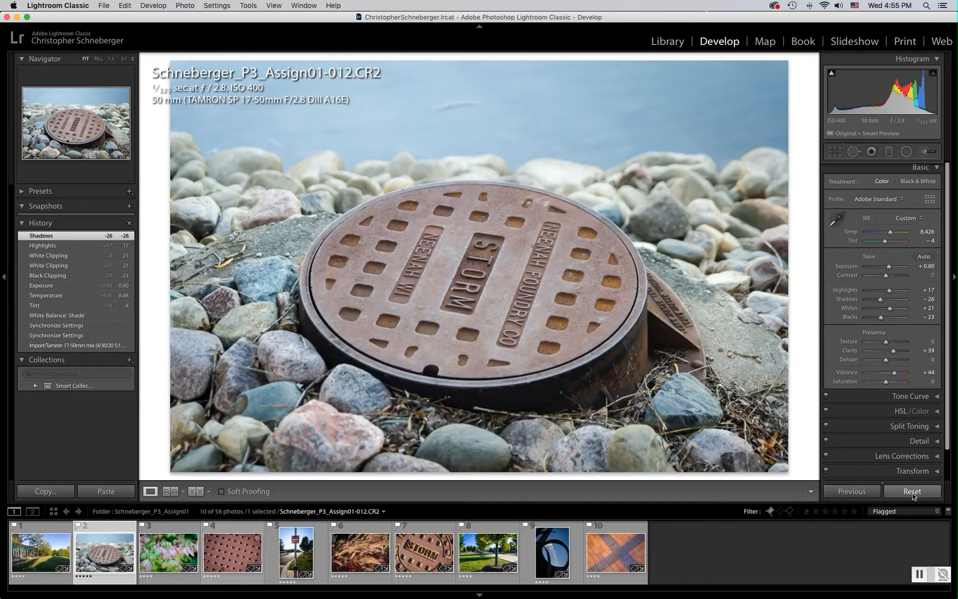
Reset all settings of the storm drain cover photo and restore its Shadows −26 state from the history
{"action": "left_click", "coordinate": [912, 492]}
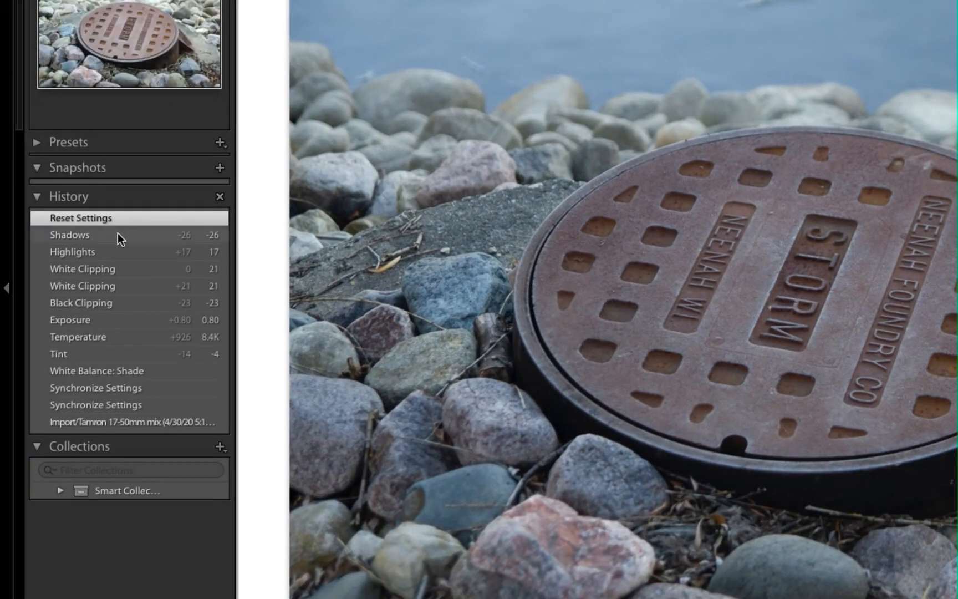
{"action": "left_click", "coordinate": [117, 235]}
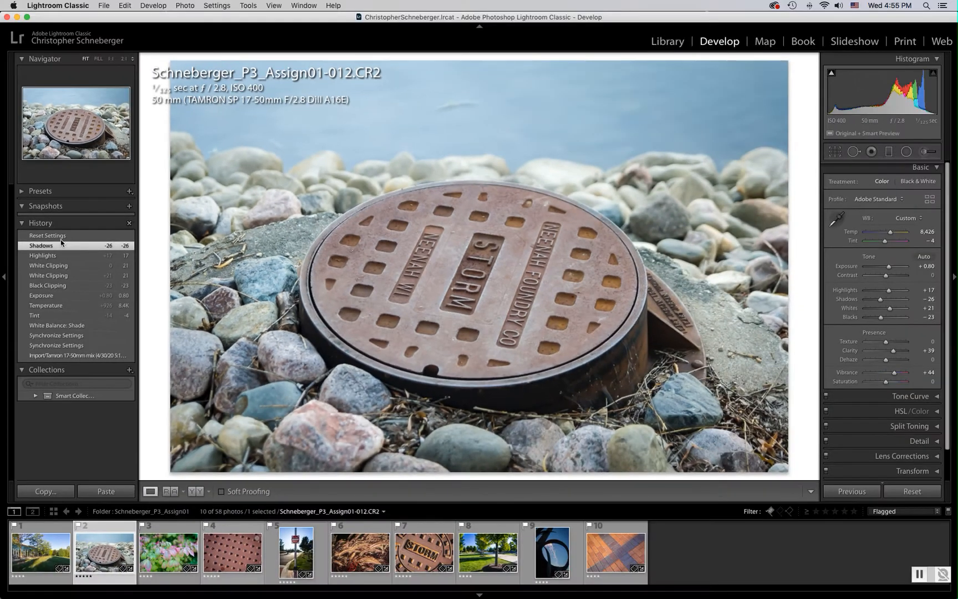
{"action": "left_click", "coordinate": [61, 237]}
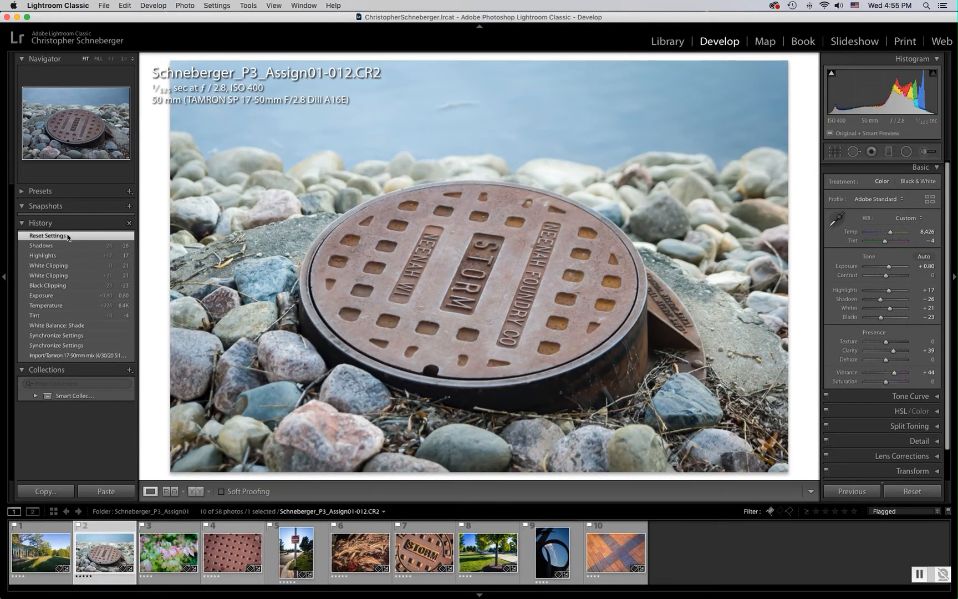
{"action": "left_click", "coordinate": [67, 245]}
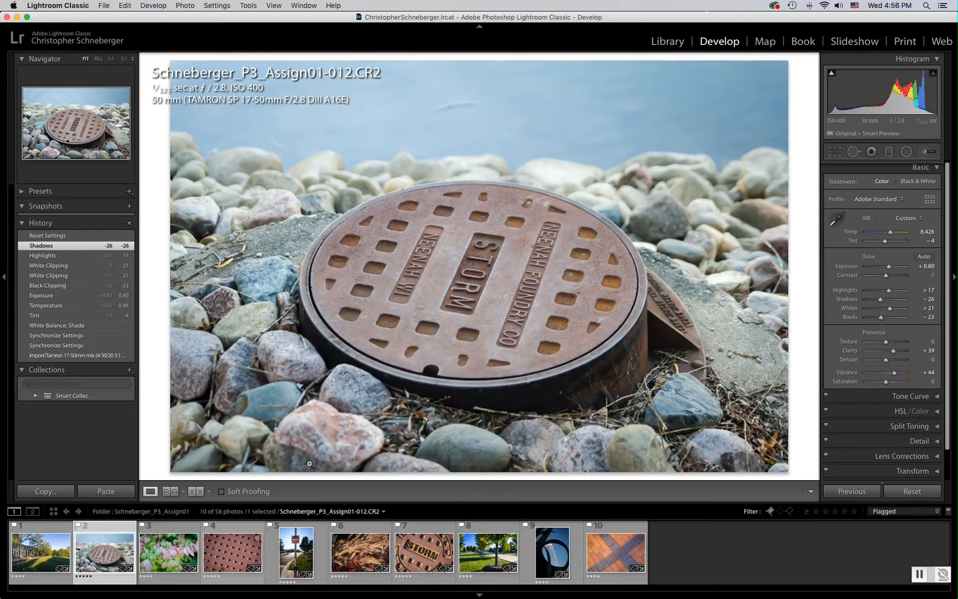
Compare the storm drain cover photo before and after editing, check its Highlights and Shadows history states, and return to the single-image view
{"action": "left_click", "coordinate": [197, 491]}
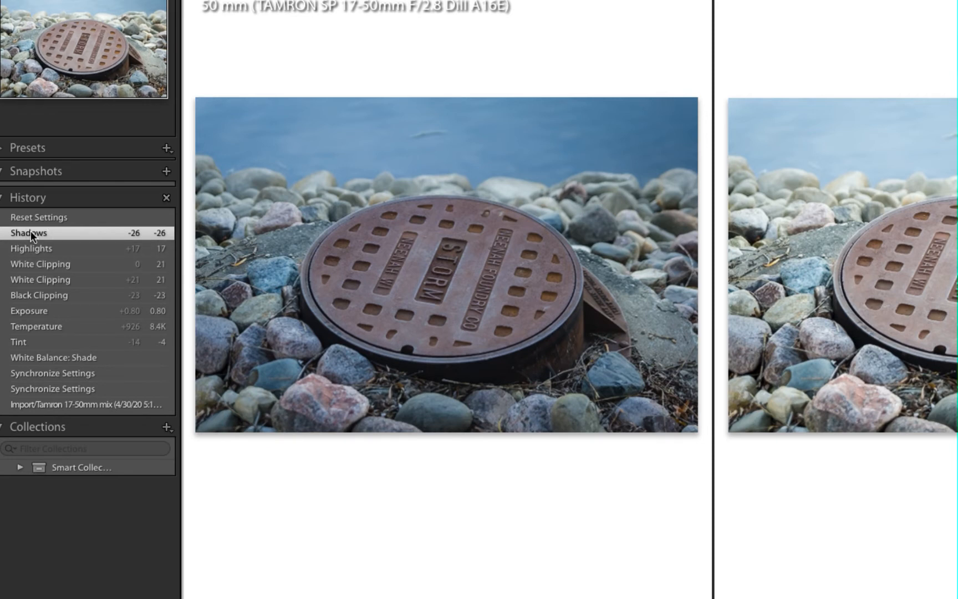
{"action": "left_click", "coordinate": [28, 248]}
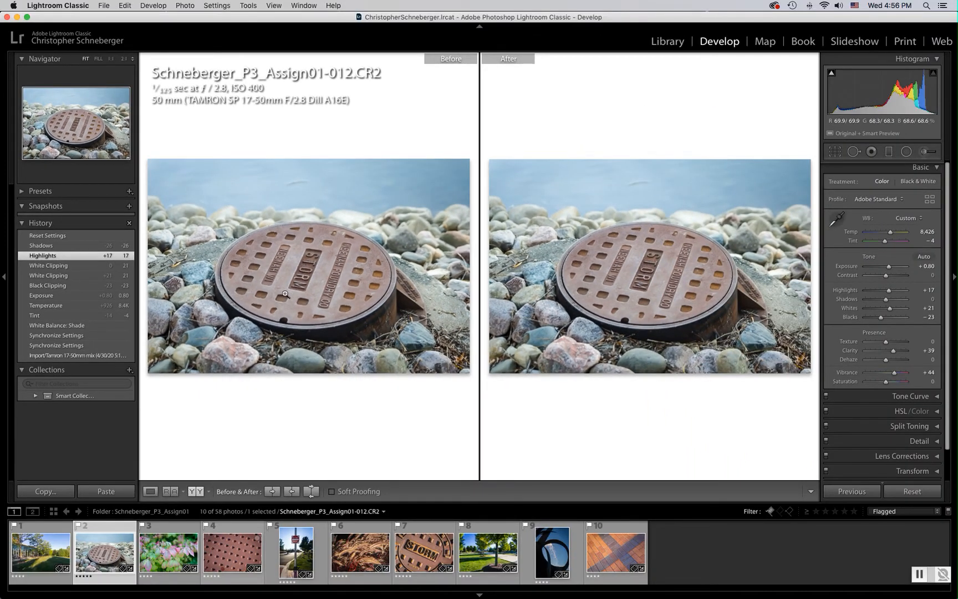
{"action": "left_click", "coordinate": [60, 247]}
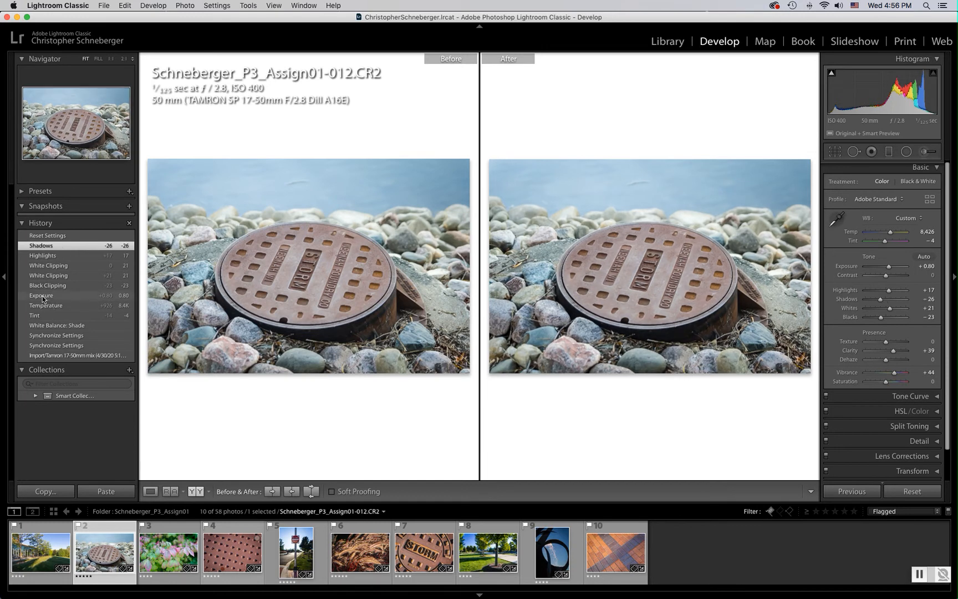
{"action": "left_click_drag", "start_coordinate": [302, 265], "coordinate": [302, 265]}
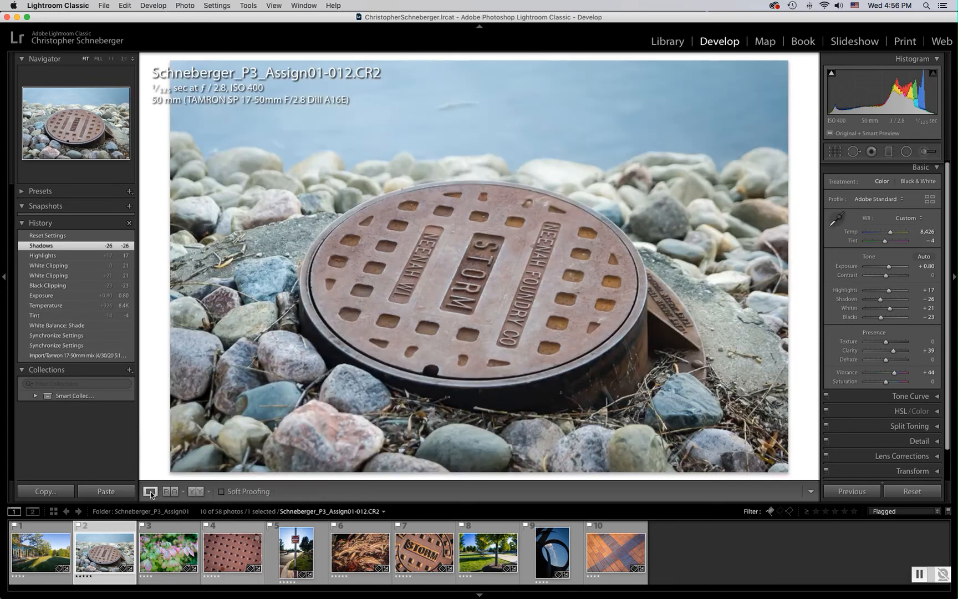
{"action": "left_click", "coordinate": [151, 491]}
Try clarity at −74 and +100 on the building photo while inspecting the grass, and settle on +30
{"action": "left_click", "coordinate": [41, 552]}
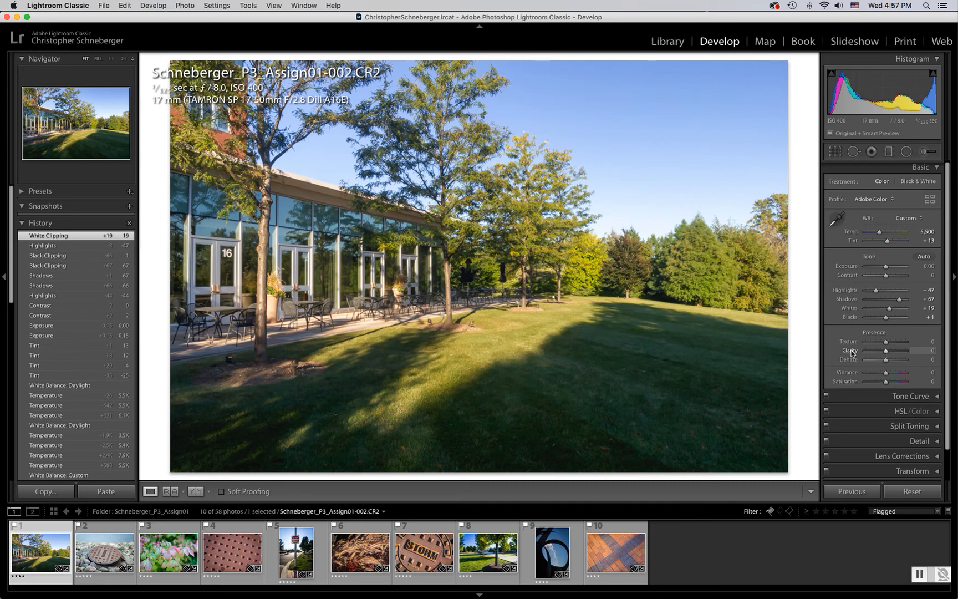
{"action": "left_click", "coordinate": [550, 331]}
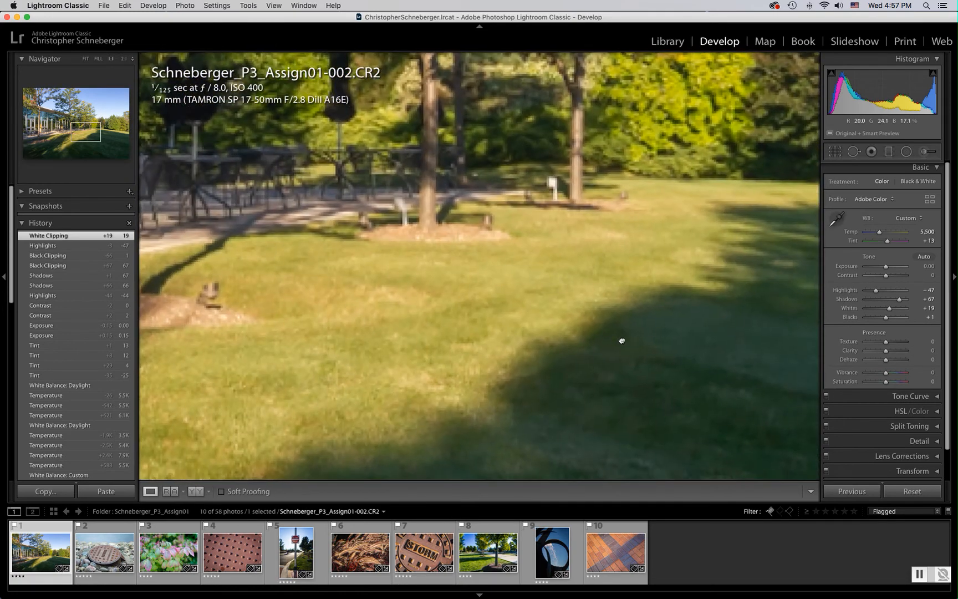
{"action": "left_click_drag", "start_coordinate": [621, 342], "coordinate": [567, 316]}
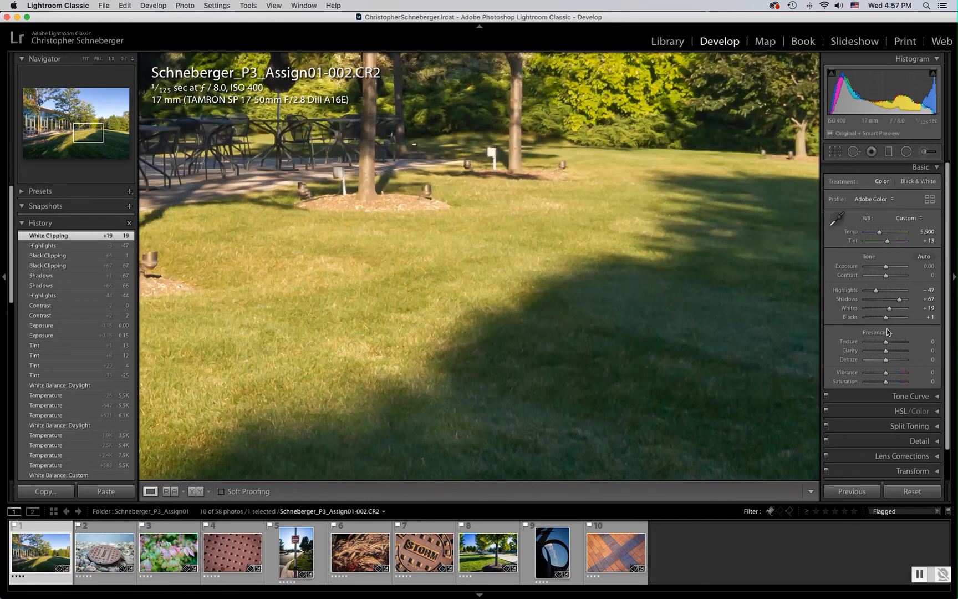
{"action": "left_click_drag", "start_coordinate": [886, 353], "coordinate": [870, 353]}
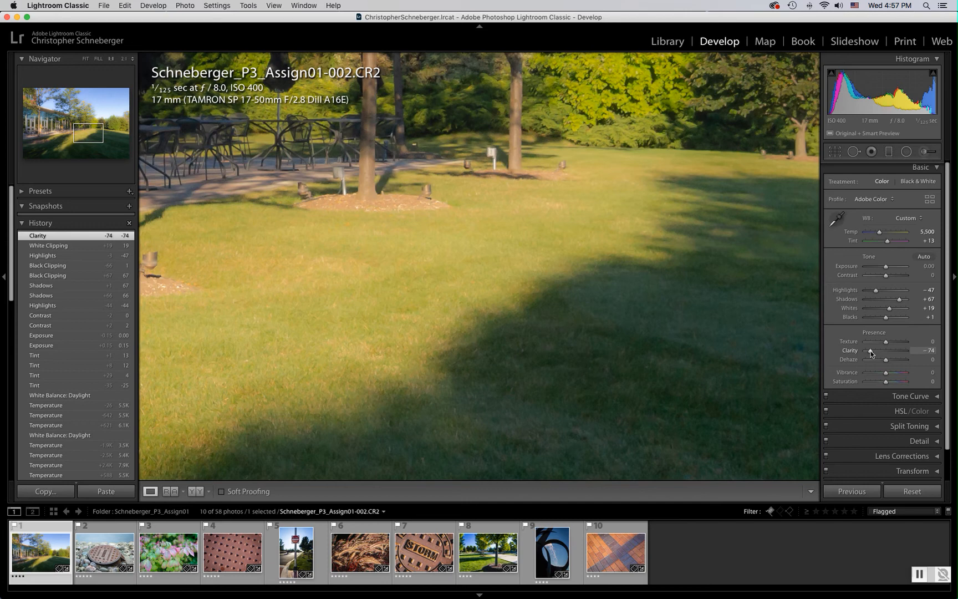
{"action": "left_click_drag", "start_coordinate": [867, 350], "coordinate": [921, 356]}
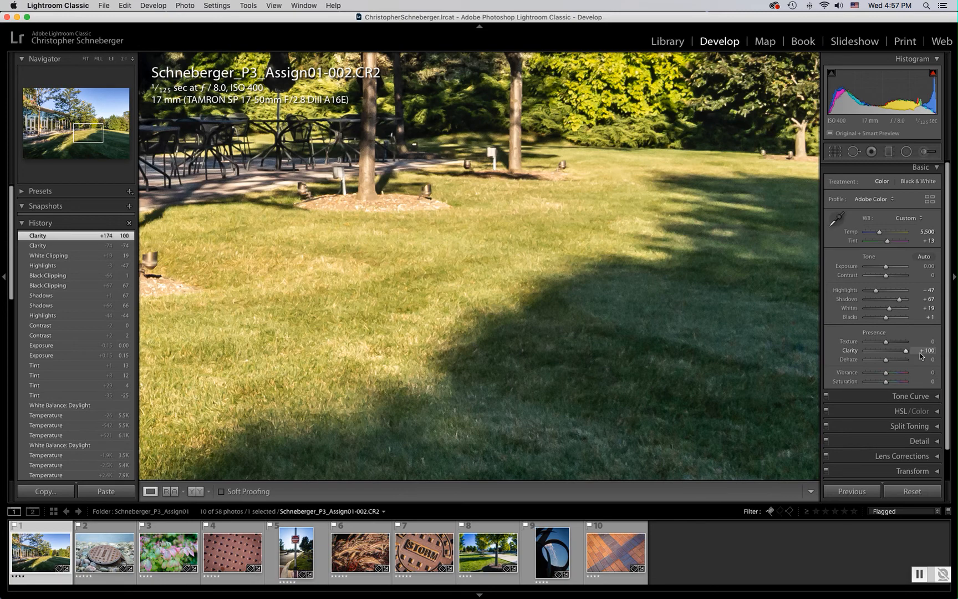
{"action": "left_click", "coordinate": [574, 276]}
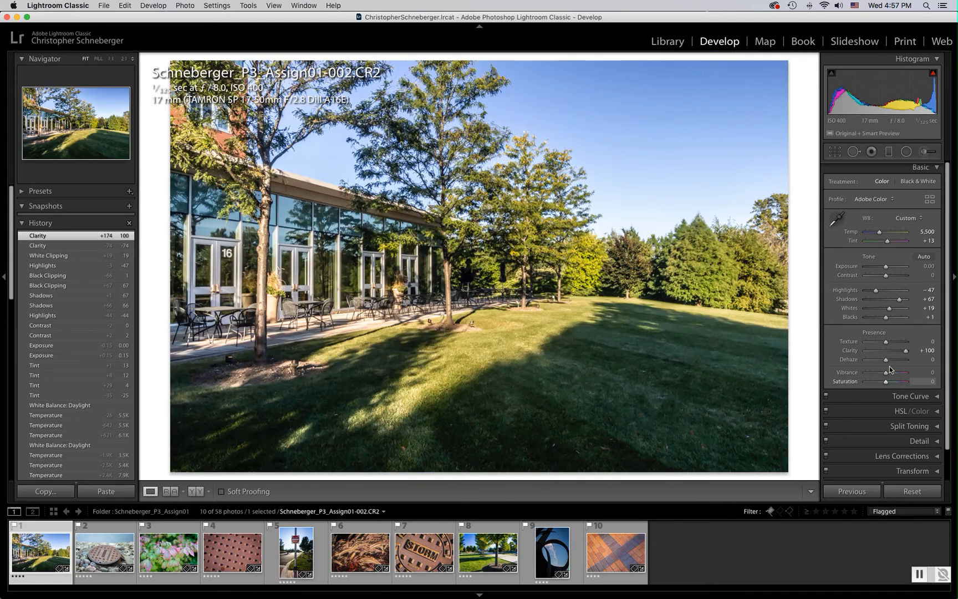
{"action": "left_click_drag", "start_coordinate": [905, 350], "coordinate": [891, 354]}
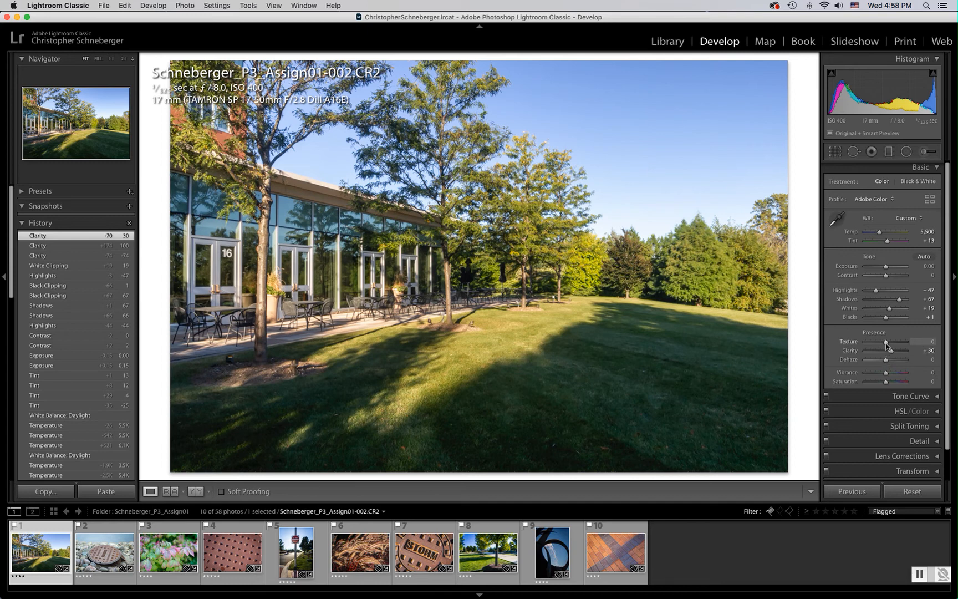
Raise the building photo's texture to +44 while viewing the grass up close
{"action": "left_click", "coordinate": [552, 328]}
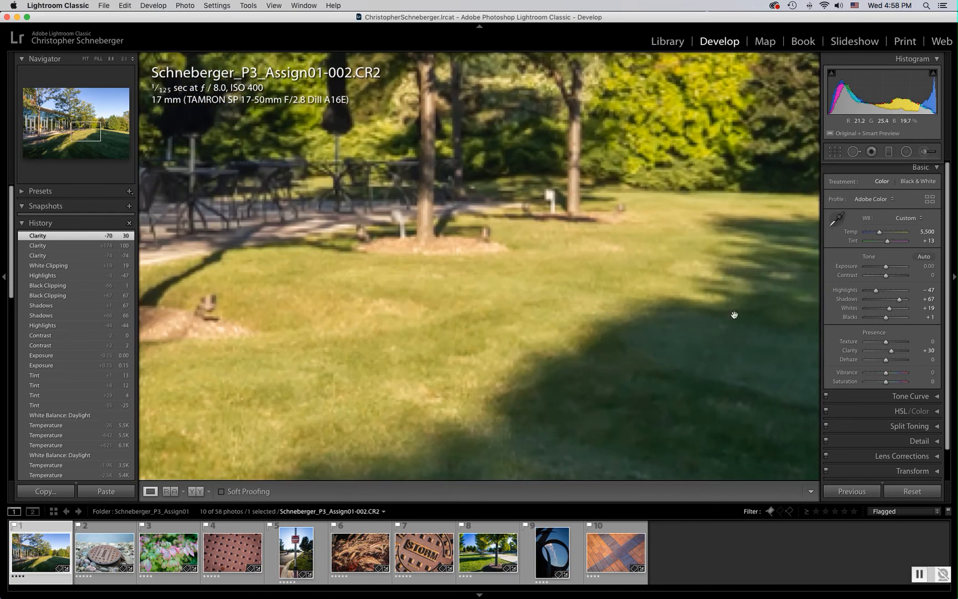
{"action": "left_click_drag", "start_coordinate": [888, 342], "coordinate": [895, 343]}
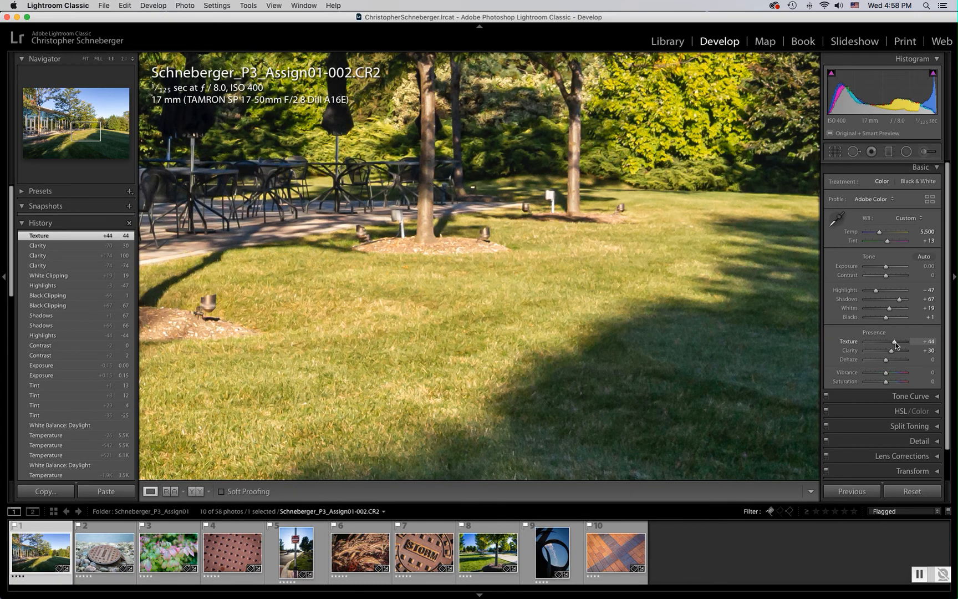
Try texture at −76 and +20 on the building photo, settle on +19, and return to the full-image view
{"action": "mouse_move", "coordinate": [895, 342]}
{"action": "left_mouse_down"}
{"action": "mouse_move", "coordinate": [872, 343]}
{"action": "mouse_move", "coordinate": [890, 341]}
{"action": "left_mouse_up"}
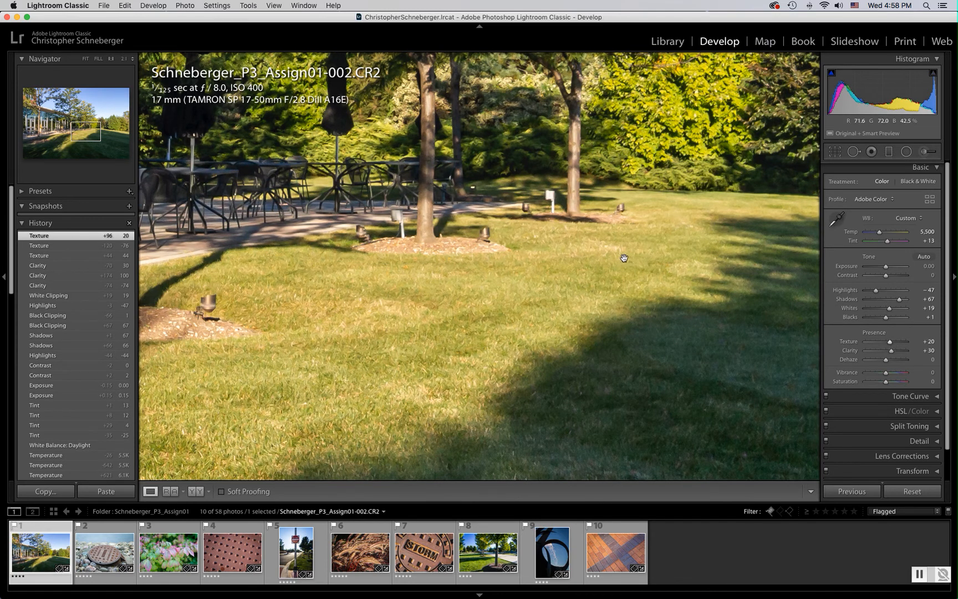
{"action": "left_click_drag", "start_coordinate": [889, 342], "coordinate": [890, 342]}
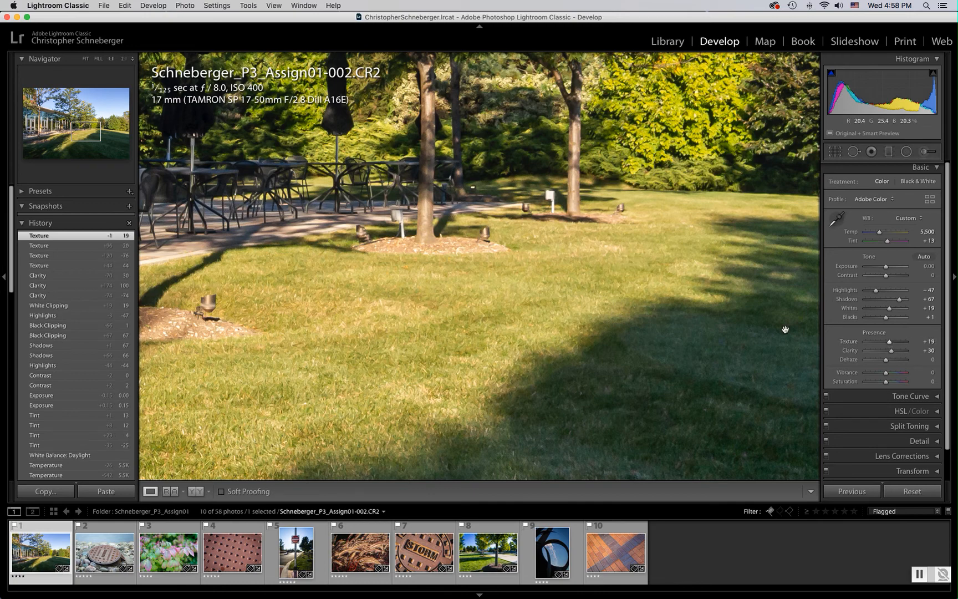
{"action": "left_click", "coordinate": [625, 307]}
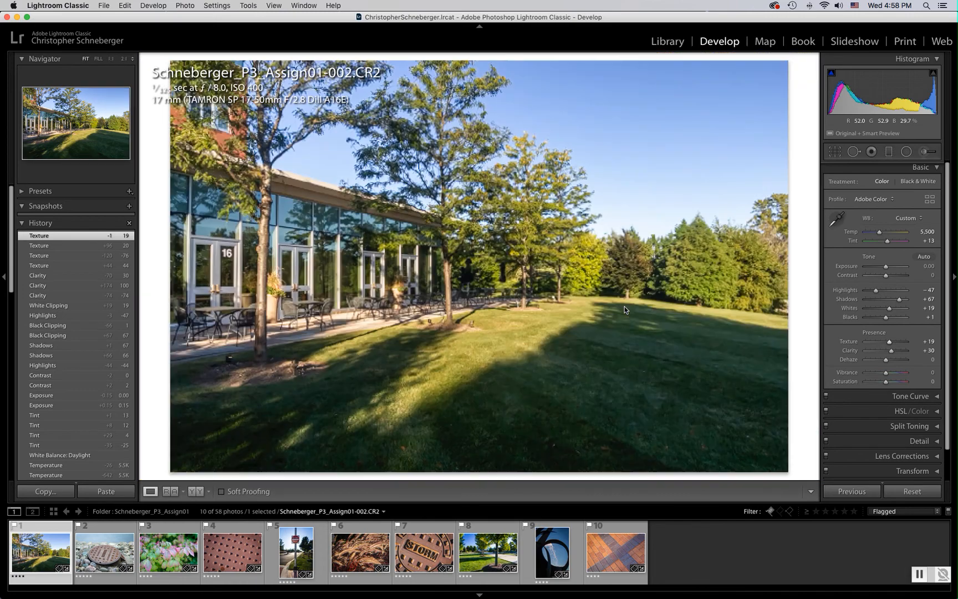
On the pink and green leaves photo, reset vibrance to 0, try saturation at +78, and inspect the pink berries up close
{"action": "left_click", "coordinate": [172, 567]}
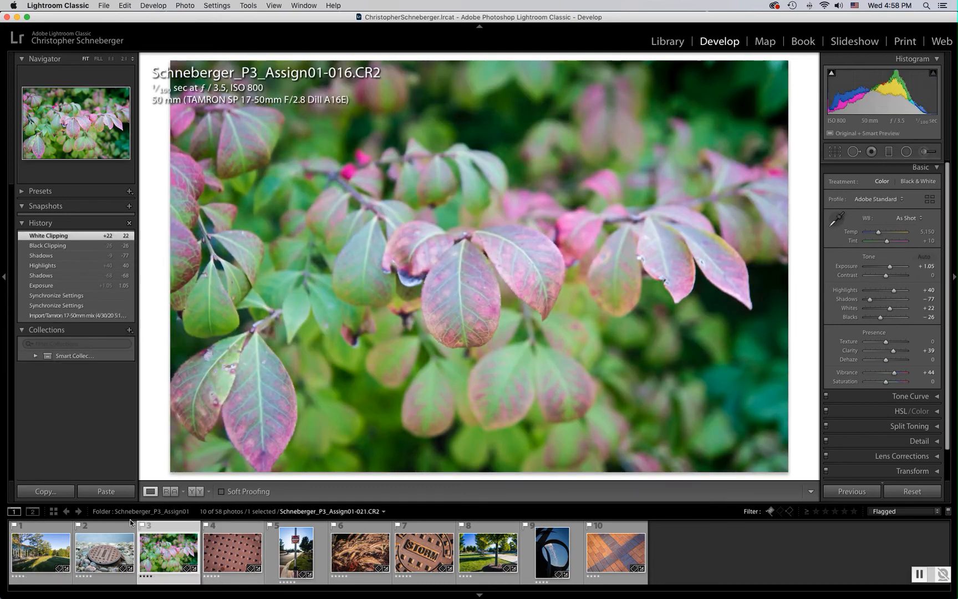
{"action": "double_click", "coordinate": [847, 373]}
{"action": "left_click", "coordinate": [888, 380]}
{"action": "left_click_drag", "start_coordinate": [888, 381], "coordinate": [902, 383]}
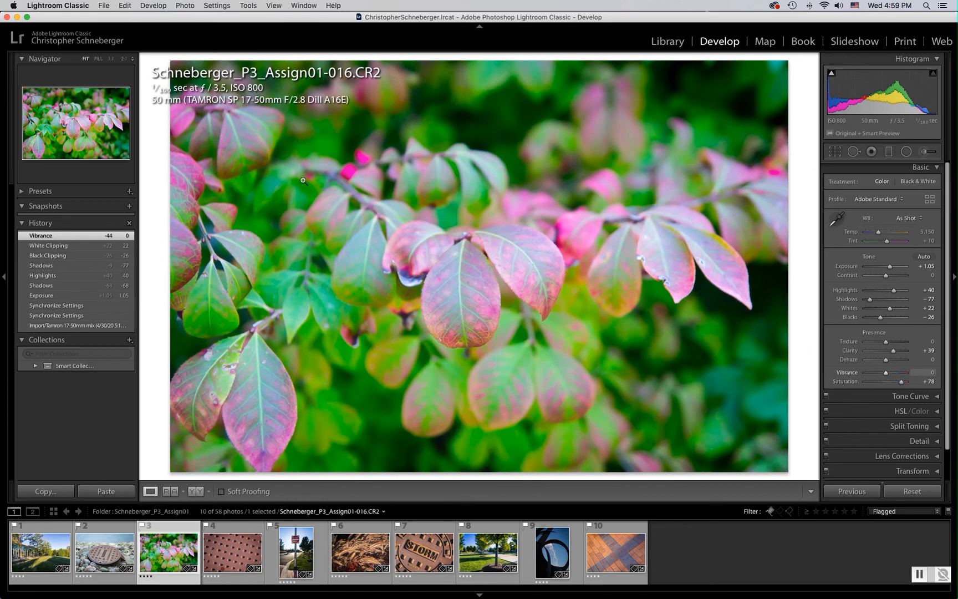
{"action": "left_click", "coordinate": [352, 172]}
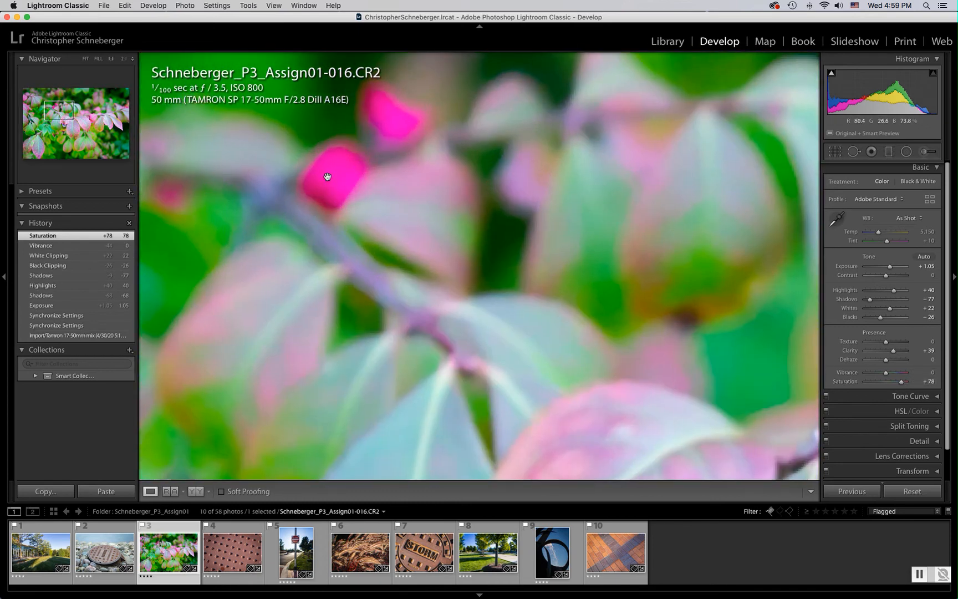
{"action": "left_click", "coordinate": [338, 180]}
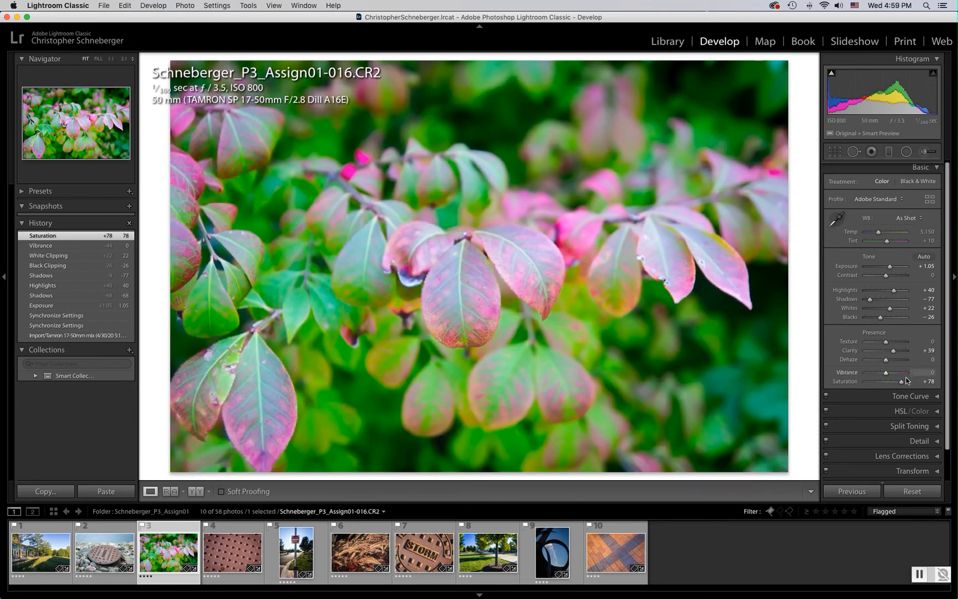
Bring the leaves photo's saturation back down to 0
{"action": "left_click_drag", "start_coordinate": [901, 381], "coordinate": [887, 384]}
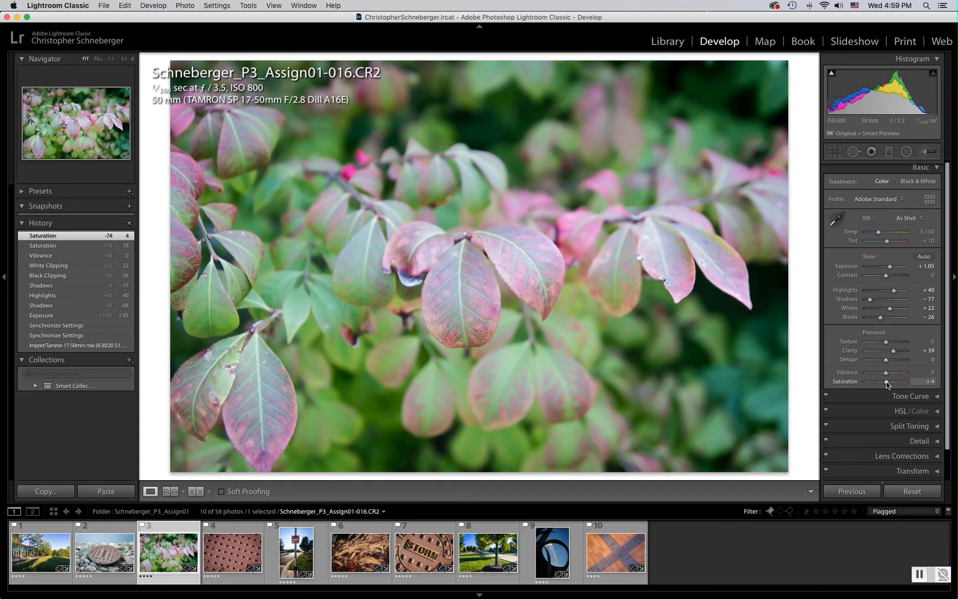
{"action": "left_click_drag", "start_coordinate": [887, 382], "coordinate": [886, 383]}
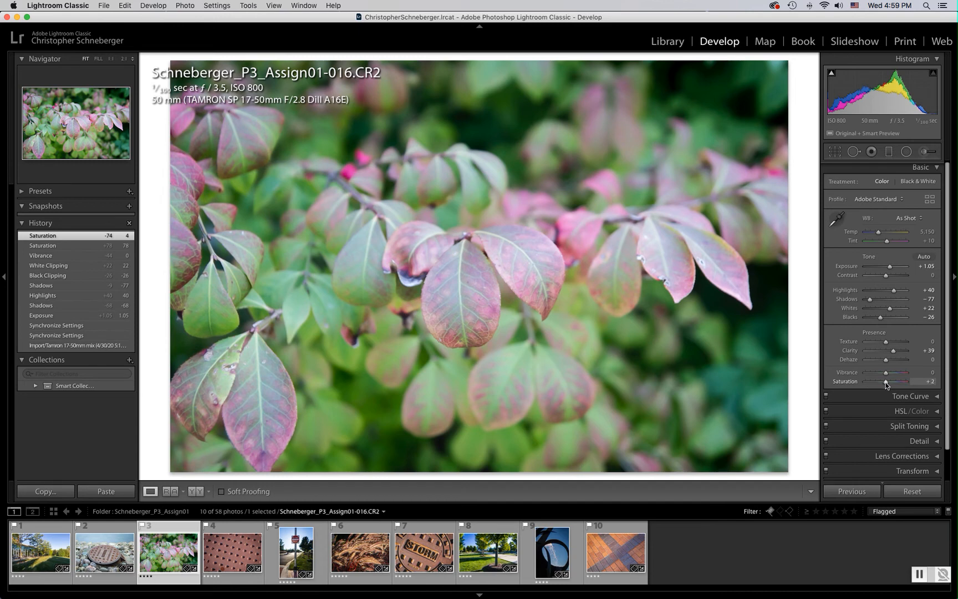
{"action": "double_click", "coordinate": [845, 381]}
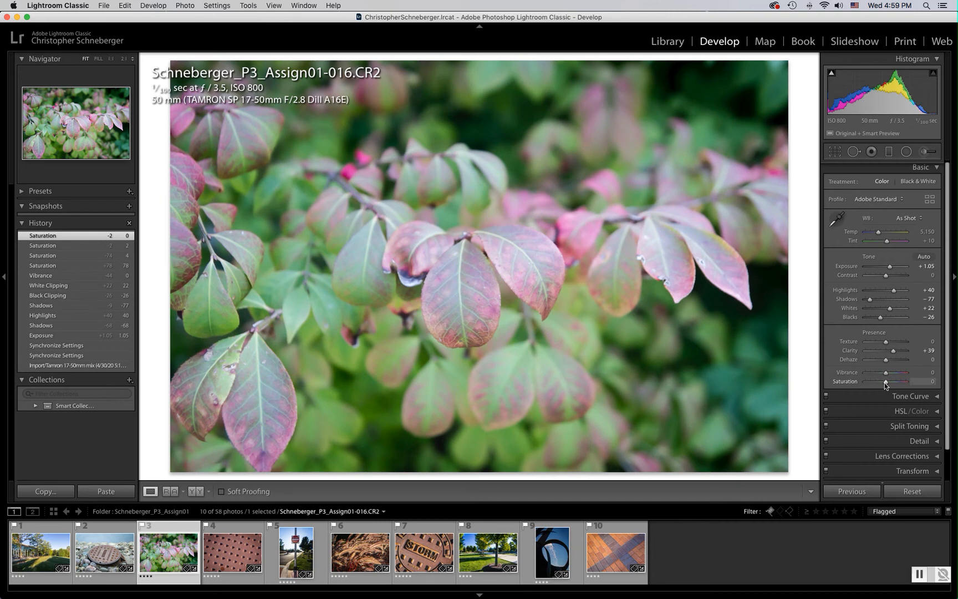
Raise the saturation of the storm drain cover photo to +30
{"action": "left_click", "coordinate": [87, 556]}
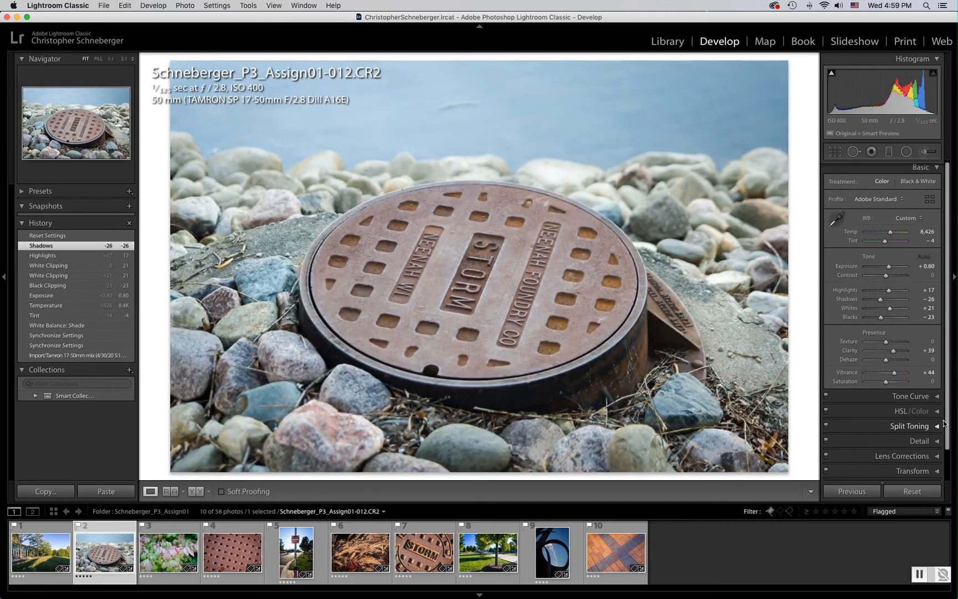
{"action": "left_click_drag", "start_coordinate": [886, 383], "coordinate": [892, 384]}
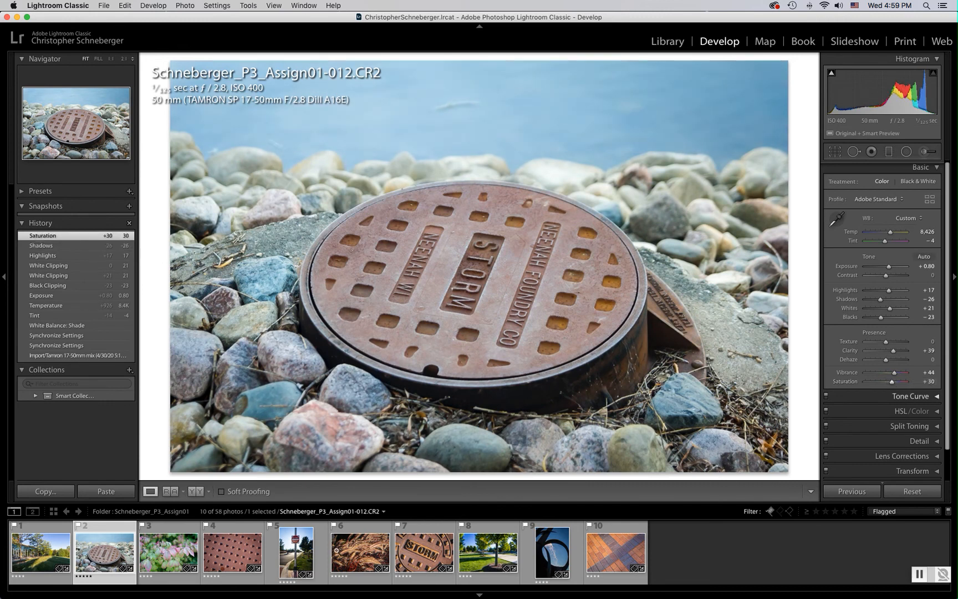
Set the leaves photo's vibrance to +46 after trying +52, and warm its white balance temperature to 6,133
{"action": "left_click", "coordinate": [150, 552]}
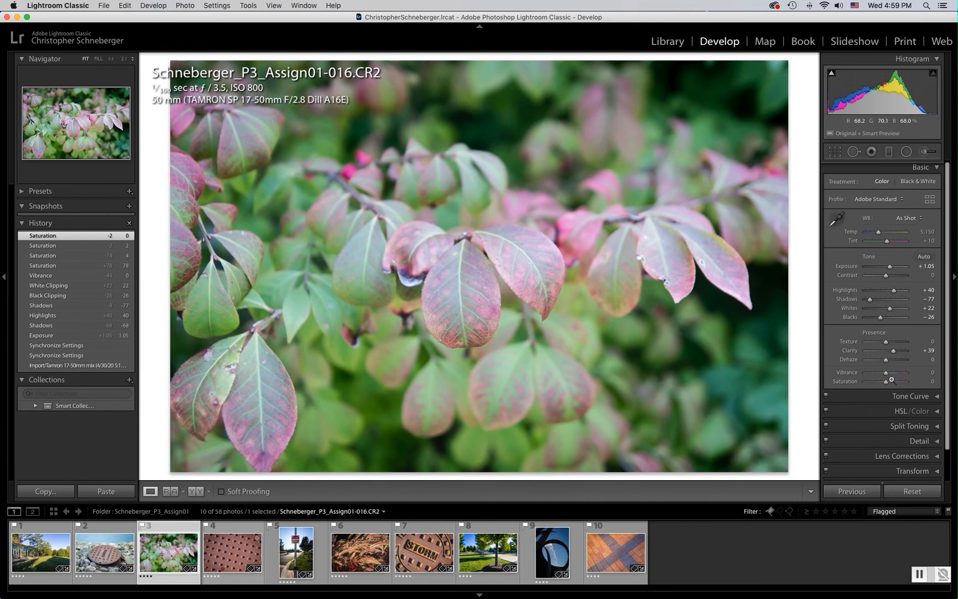
{"action": "left_click_drag", "start_coordinate": [885, 373], "coordinate": [897, 376]}
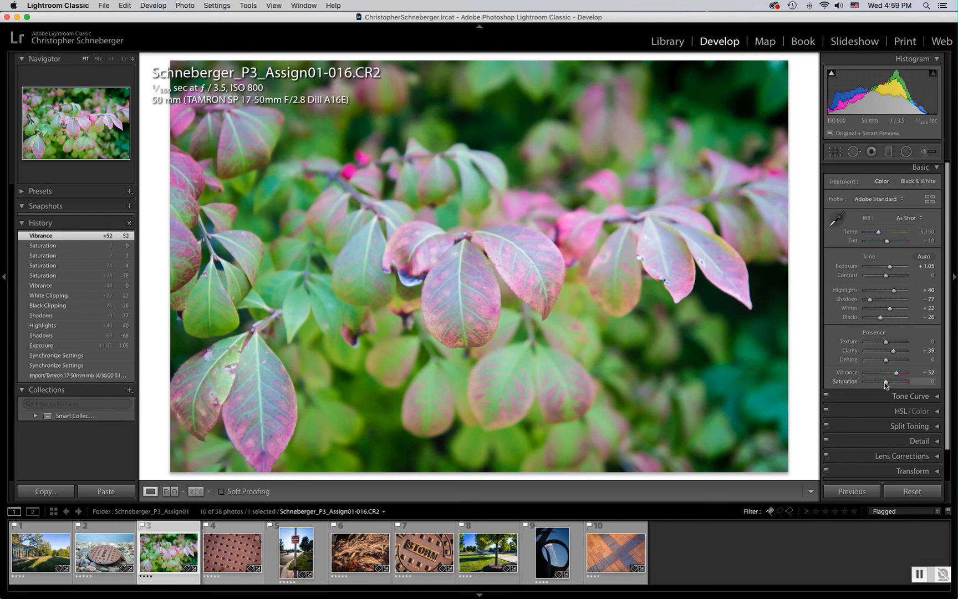
{"action": "left_click_drag", "start_coordinate": [898, 376], "coordinate": [897, 376]}
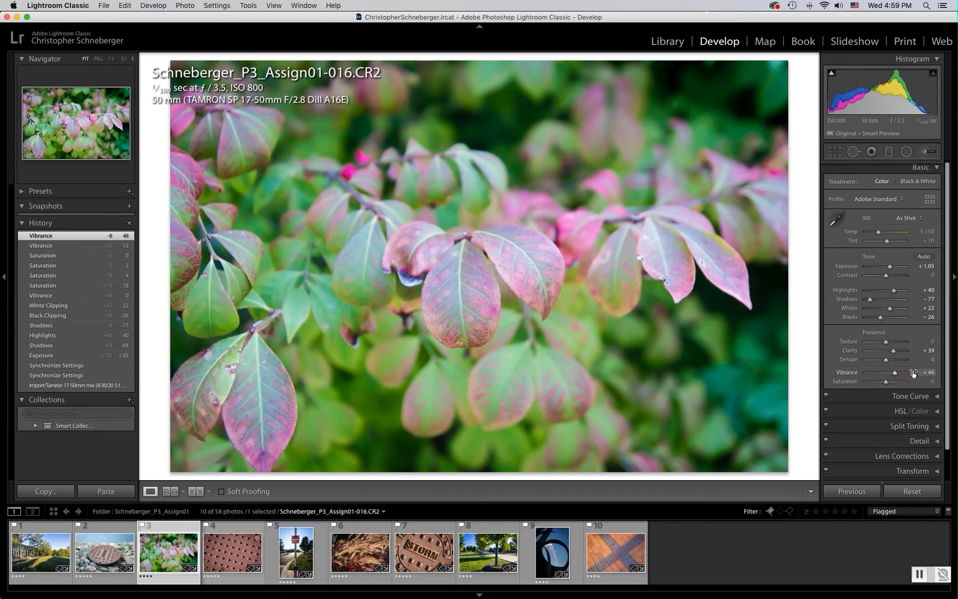
{"action": "left_click_drag", "start_coordinate": [879, 232], "coordinate": [883, 234]}
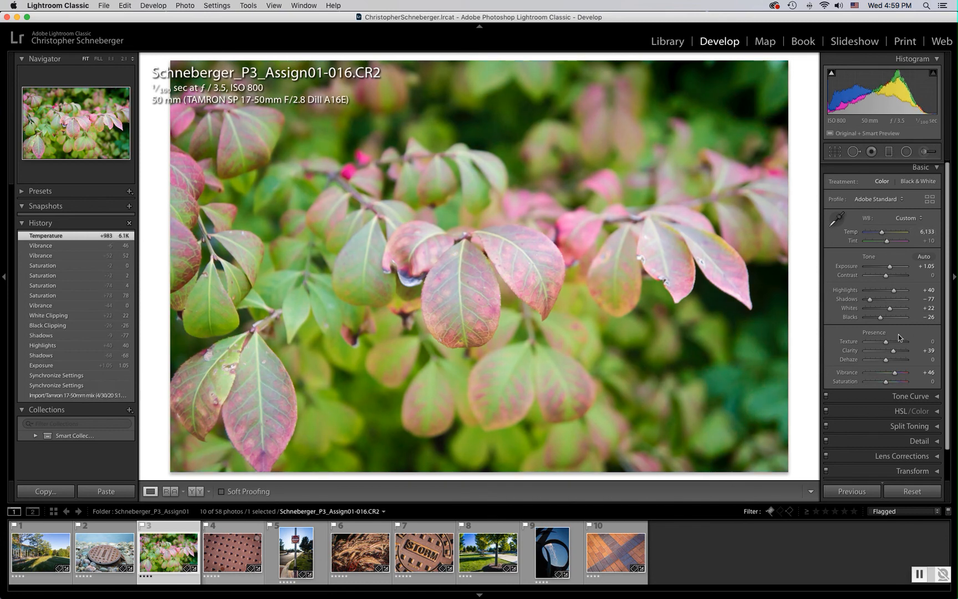